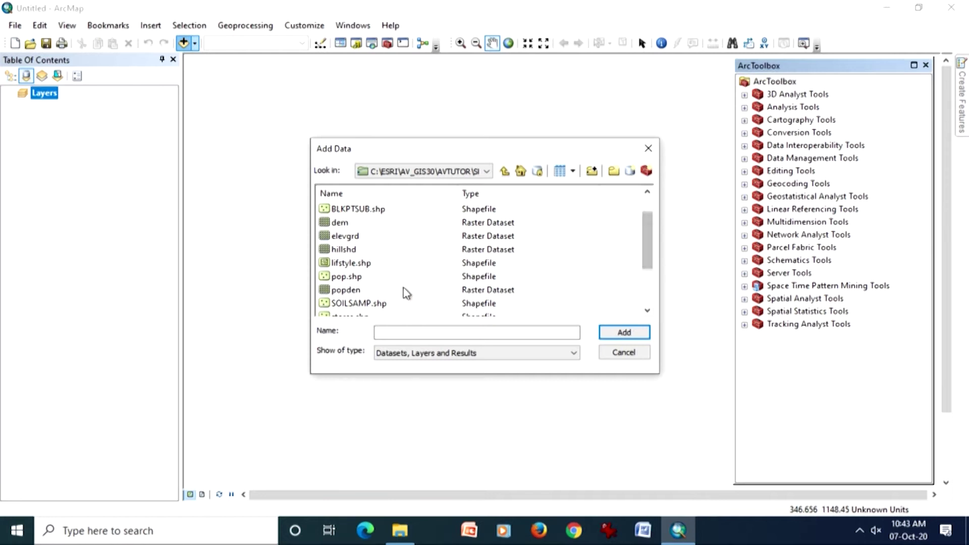
# Add the SOILSAMP.shp shapefile to the map and set its point symbol size to 5
pyautogui.doubleClick(377, 303)
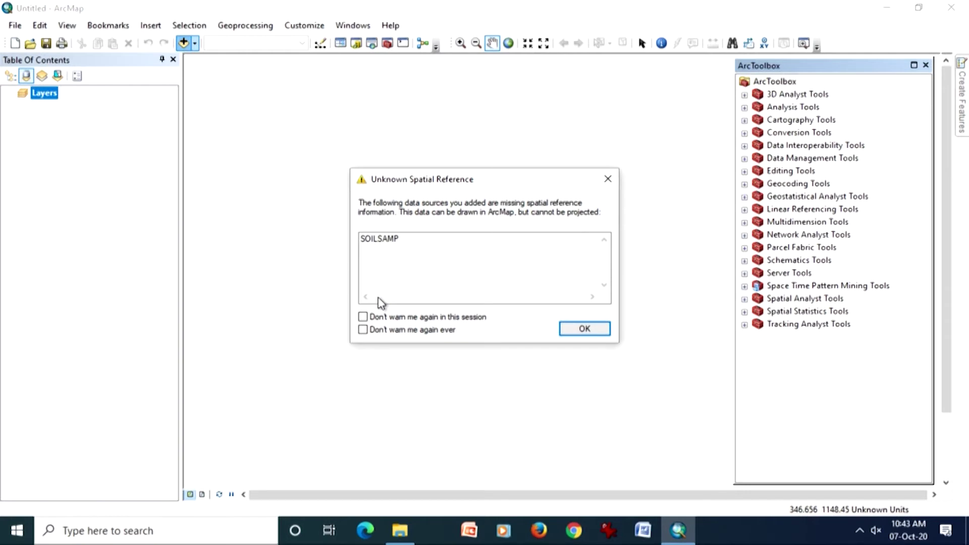
pyautogui.click(572, 332)
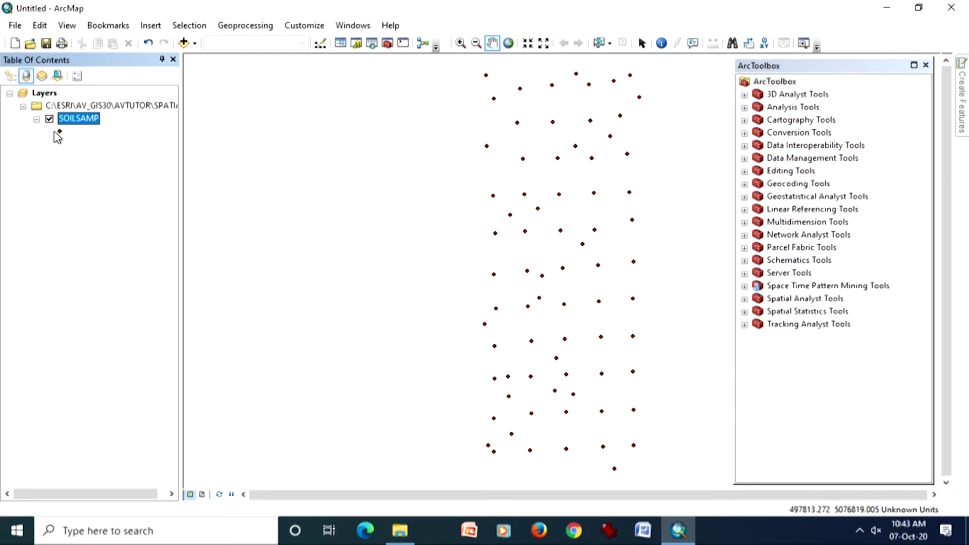
pyautogui.click(60, 131)
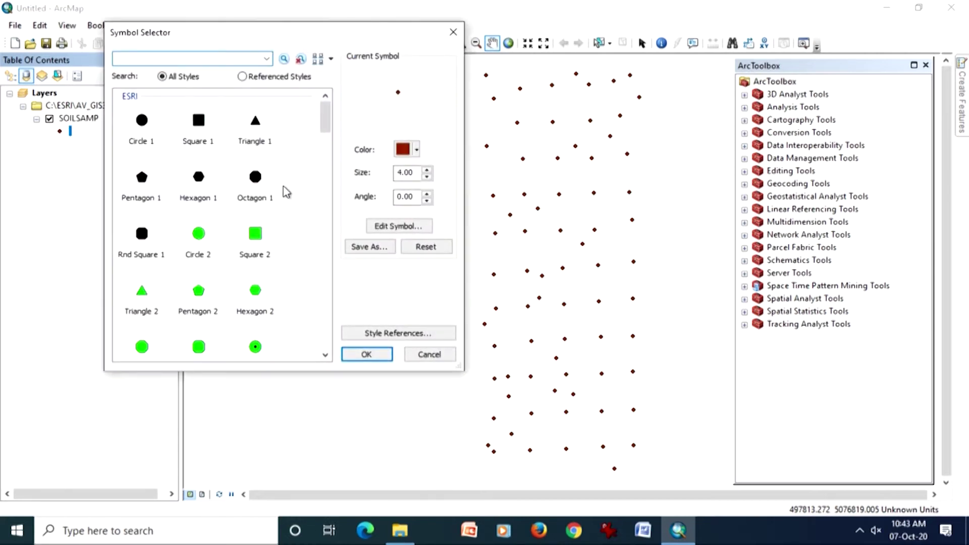
pyautogui.click(427, 170)
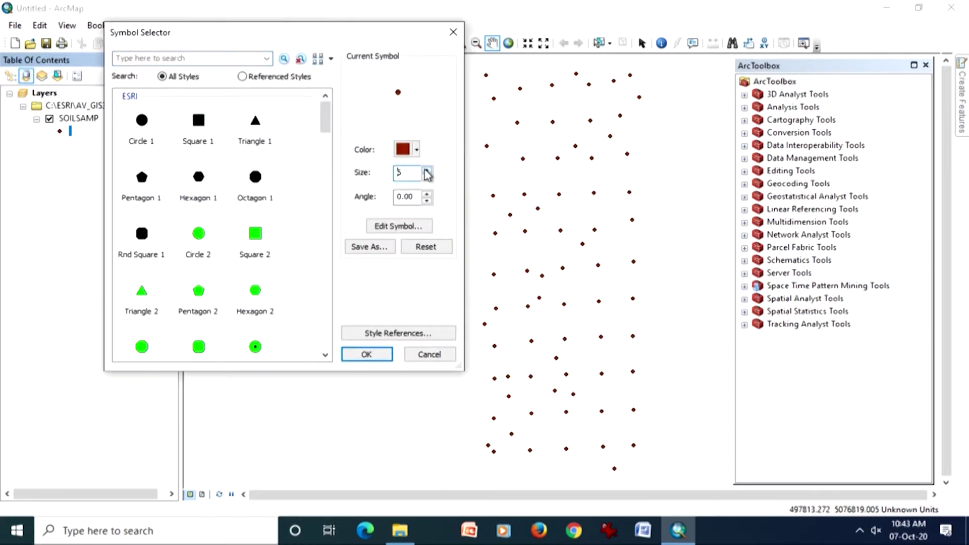
pyautogui.click(364, 354)
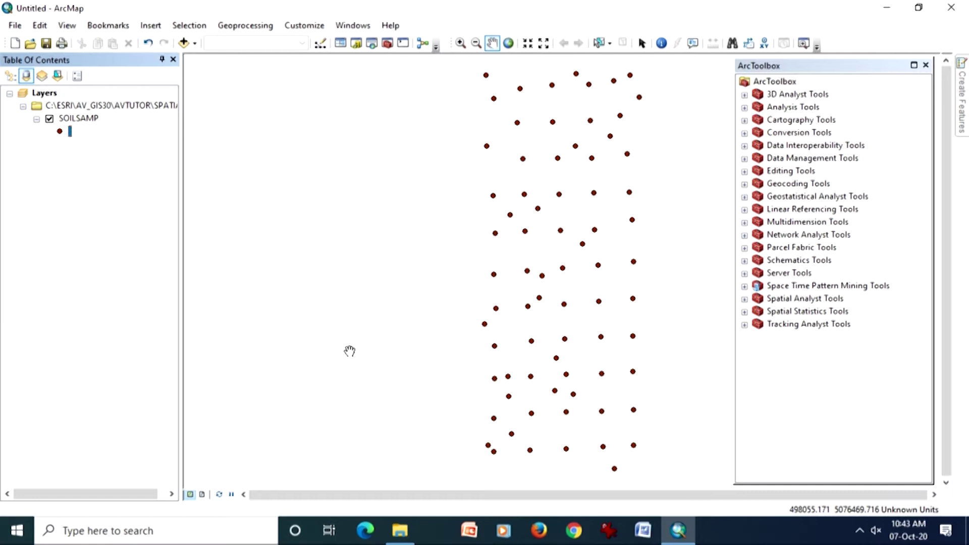
# Open the IDW tool from the Interpolation toolset of the Spatial Analyst Tools
pyautogui.click(745, 299)
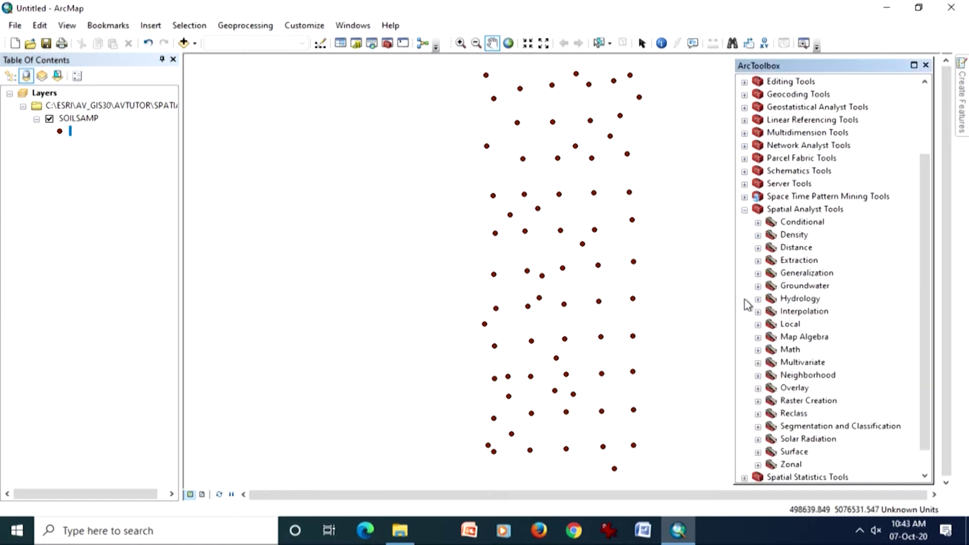
pyautogui.click(746, 210)
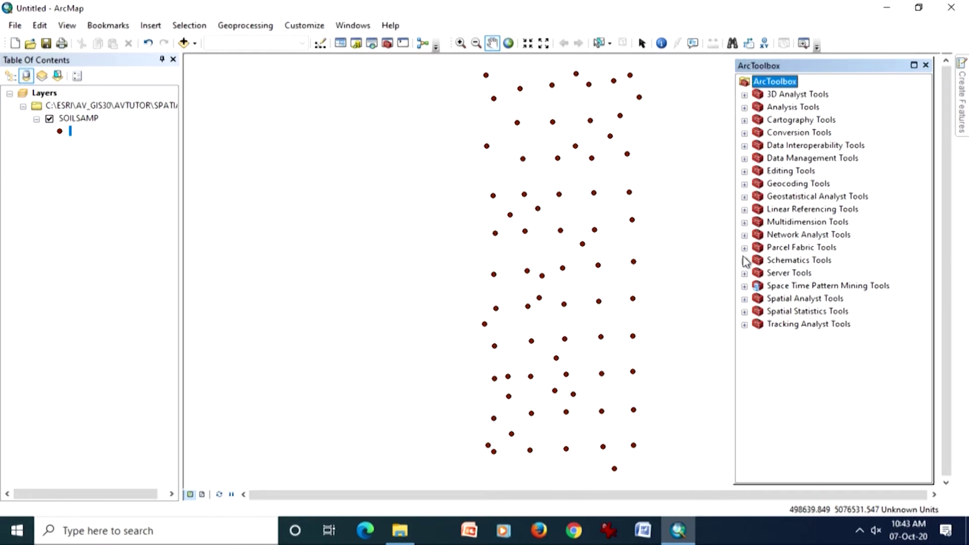
pyautogui.click(745, 299)
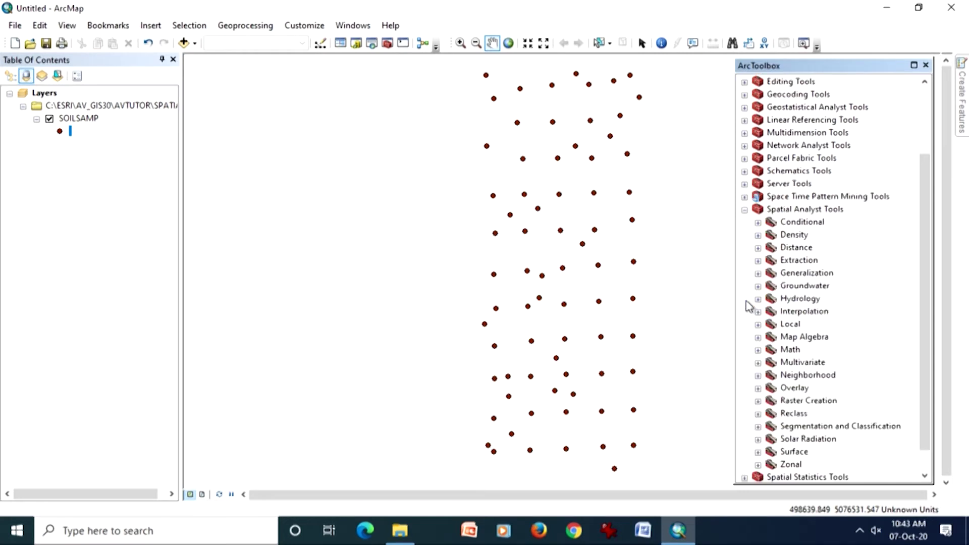
pyautogui.click(804, 316)
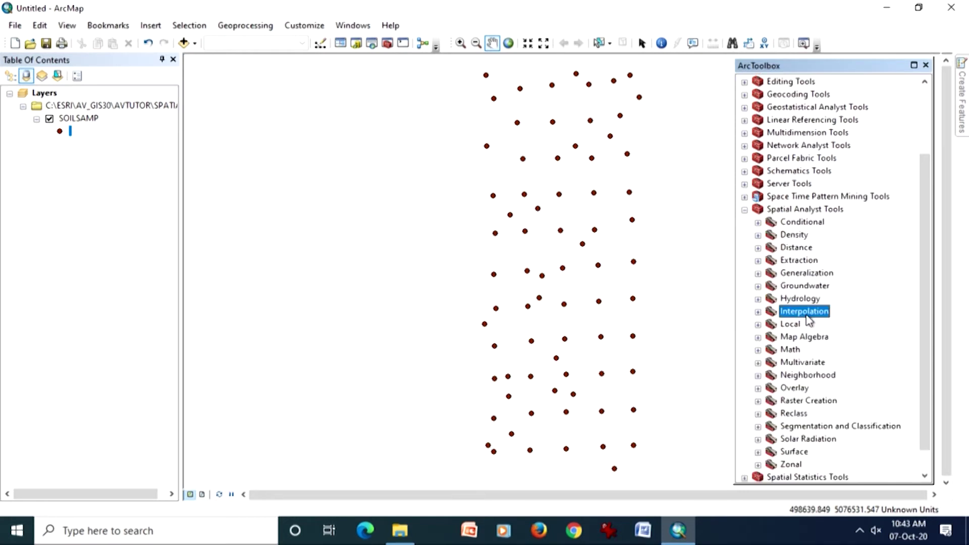
pyautogui.click(758, 313)
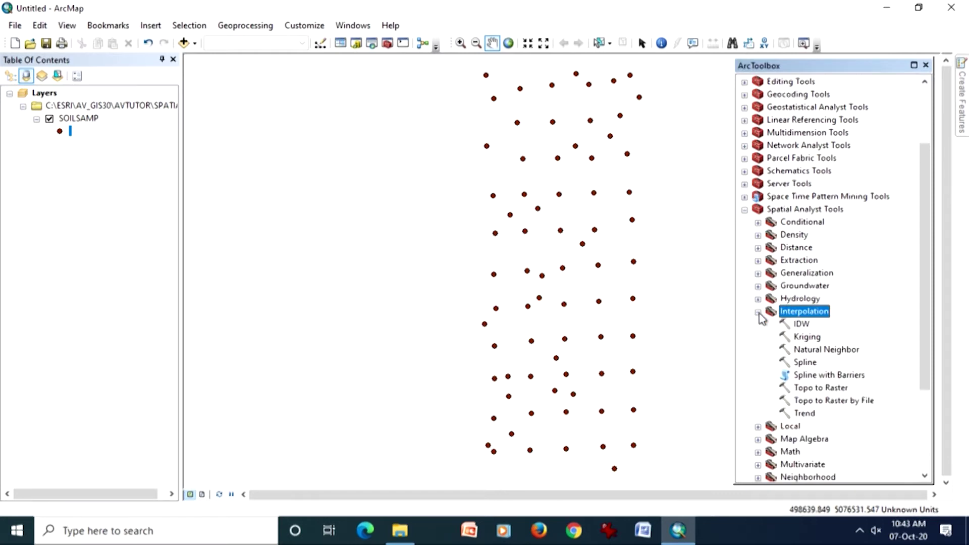
pyautogui.click(803, 324)
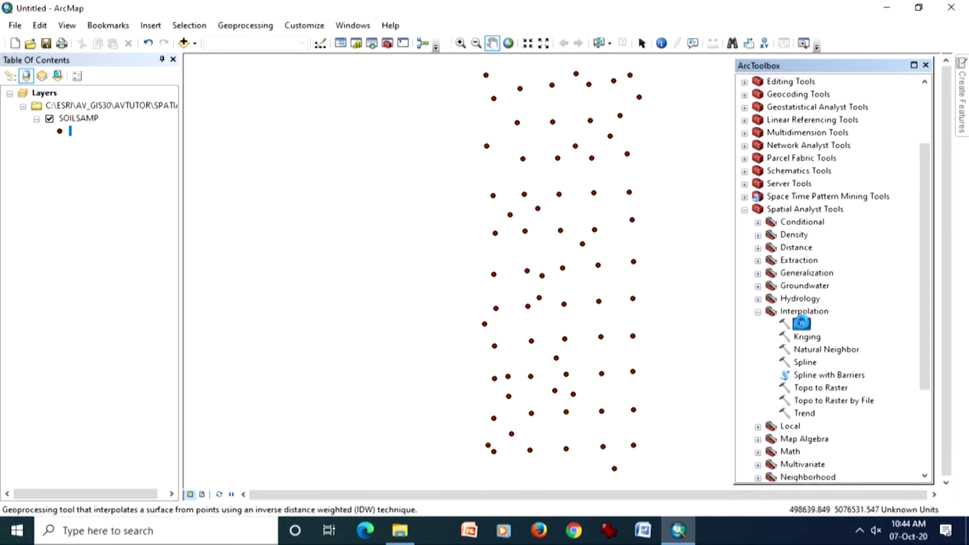
pyautogui.doubleClick(802, 323)
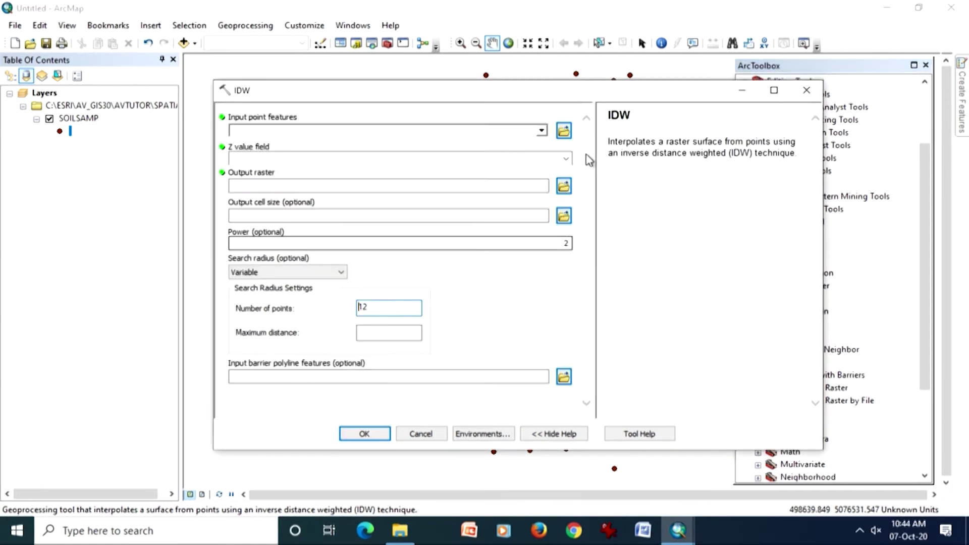
# Set SOILSAMP as the IDW input point features and PH as the Z value field
pyautogui.click(542, 131)
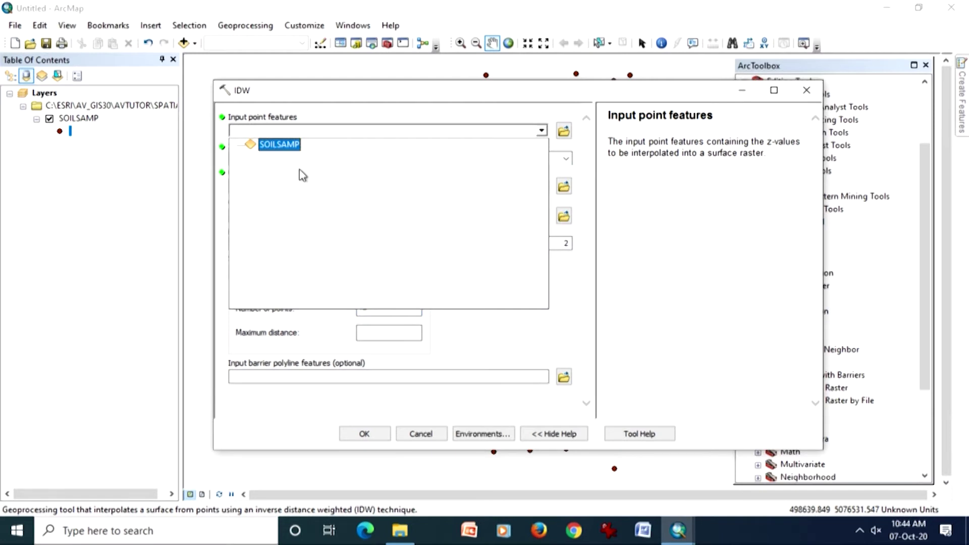
pyautogui.click(287, 144)
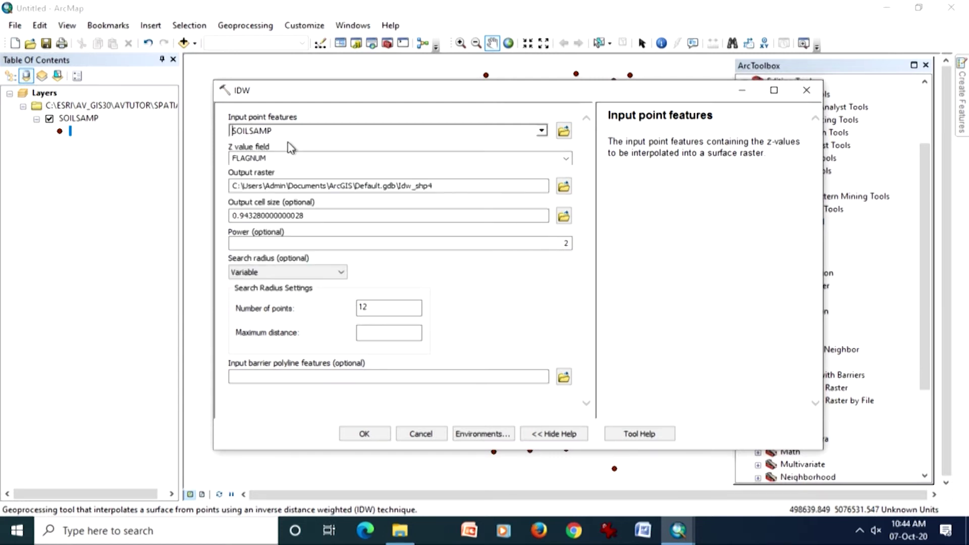
pyautogui.click(567, 159)
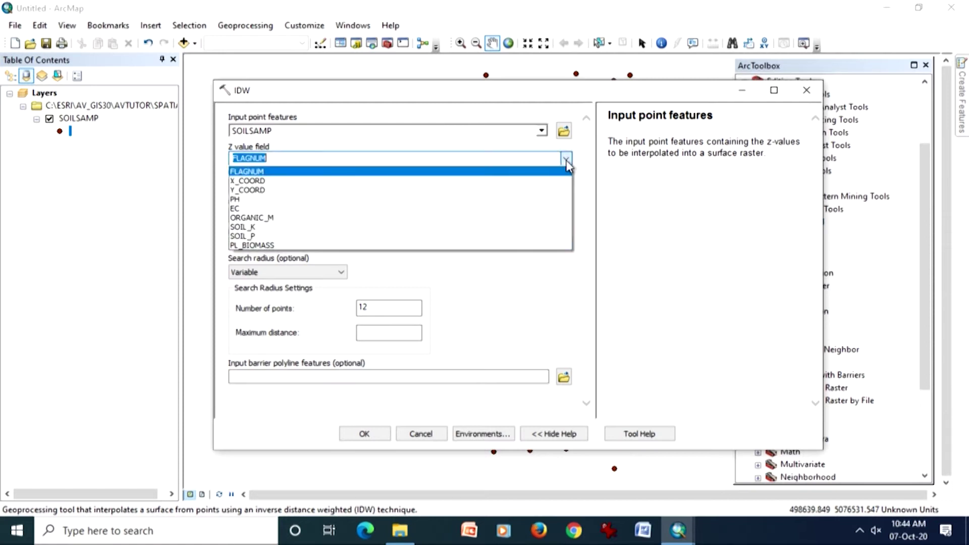
pyautogui.click(534, 204)
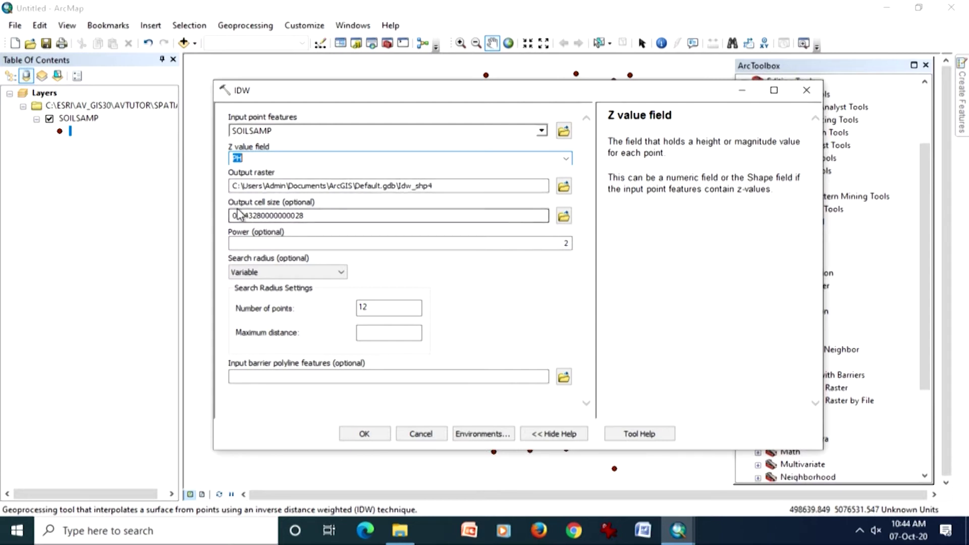
# Review the help for the IDW output cell size, power and search radius parameters
pyautogui.click(309, 215)
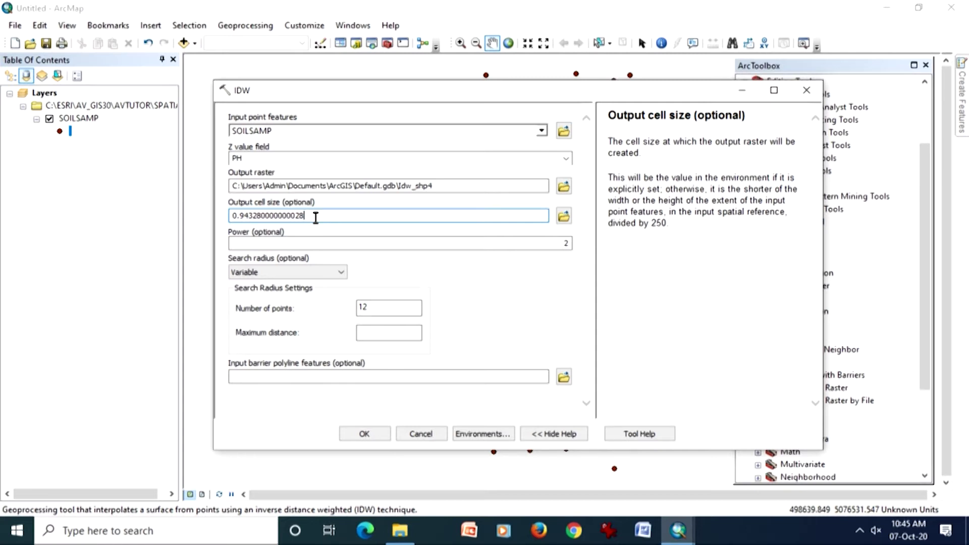
pyautogui.click(340, 246)
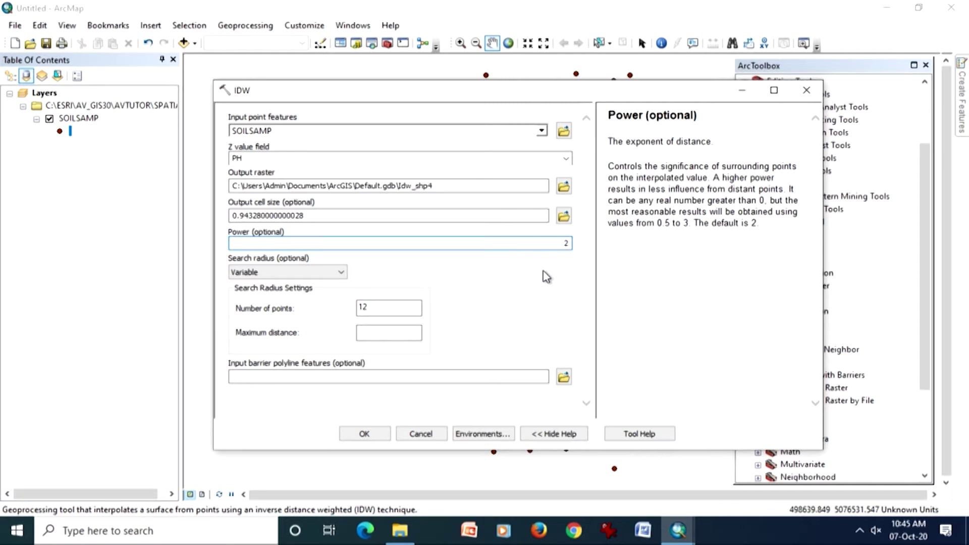
pyautogui.click(531, 285)
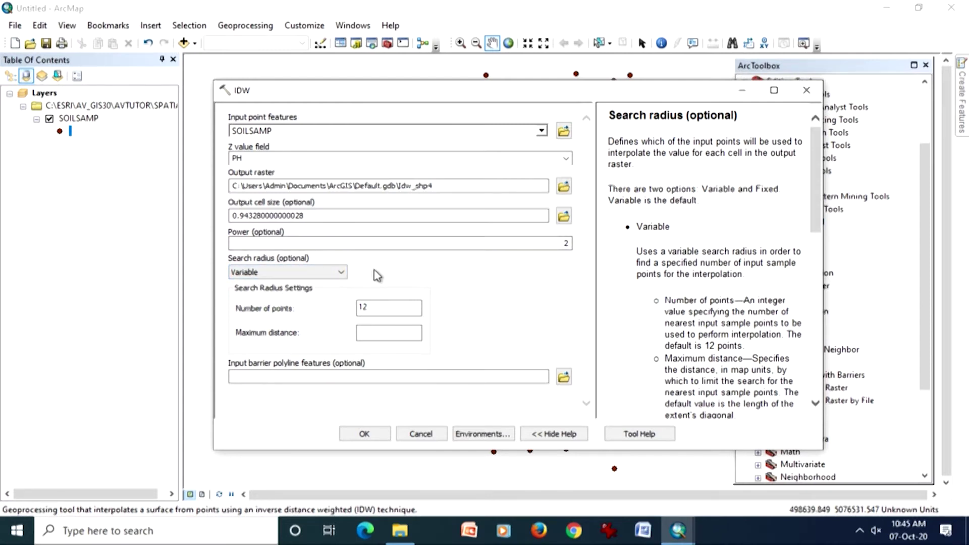
# Switch the search radius to Fixed to view its distance settings, and return it to Variable
pyautogui.click(339, 273)
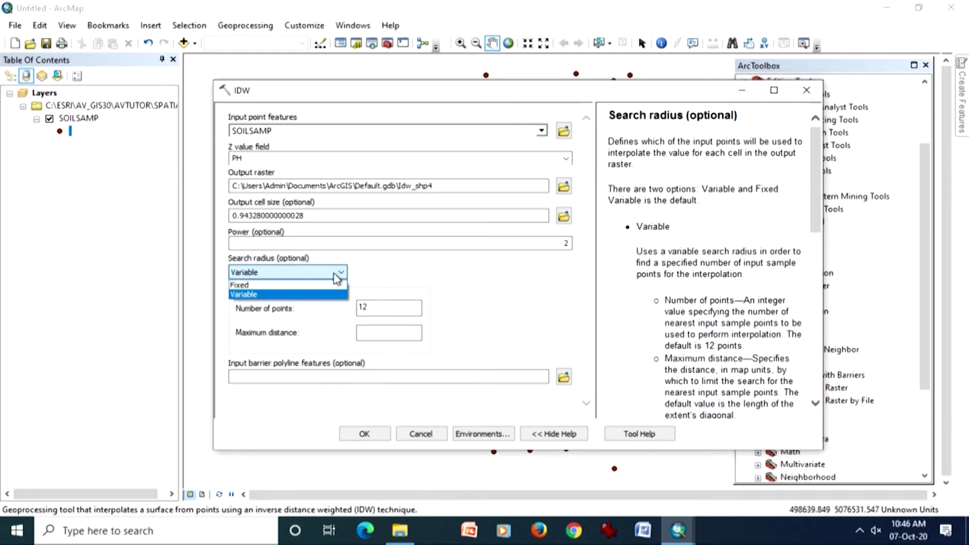
pyautogui.click(331, 287)
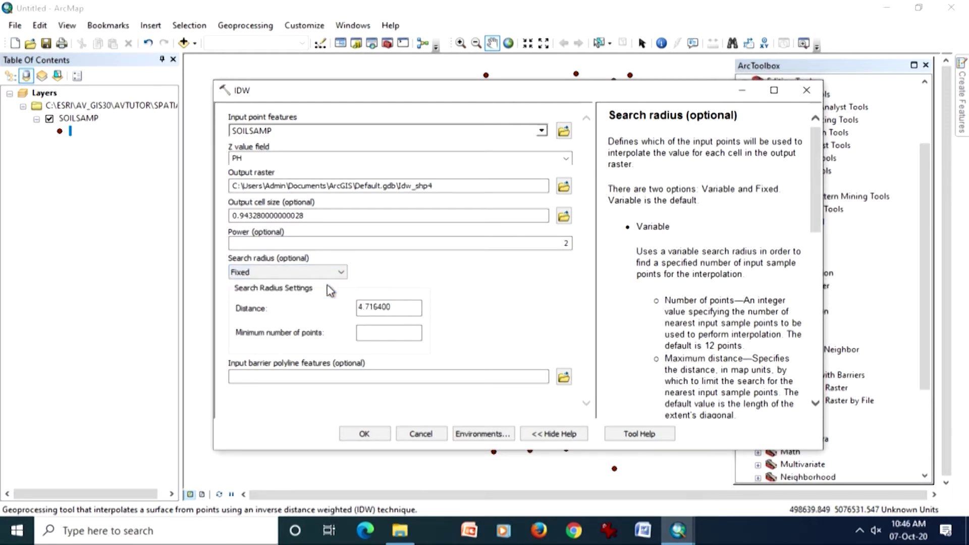
pyautogui.click(365, 308)
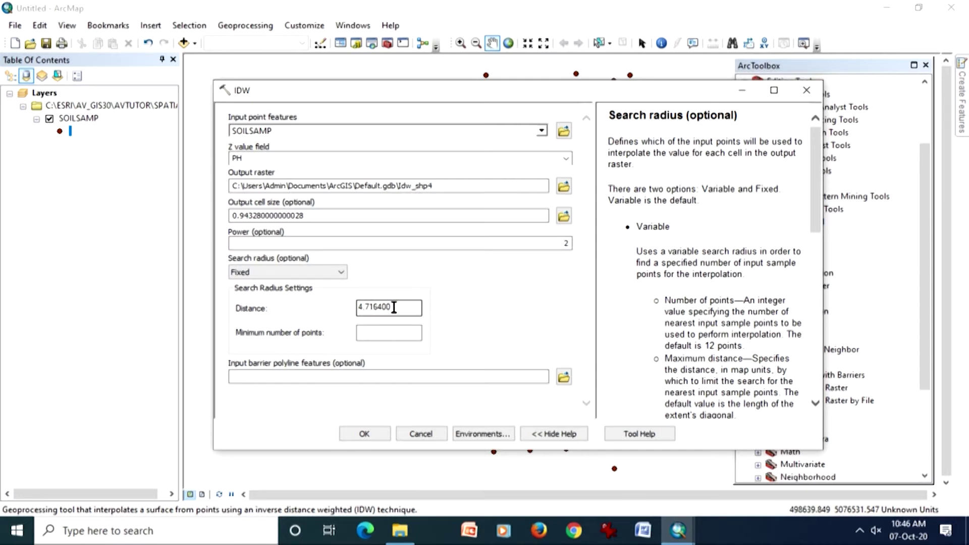
pyautogui.click(333, 273)
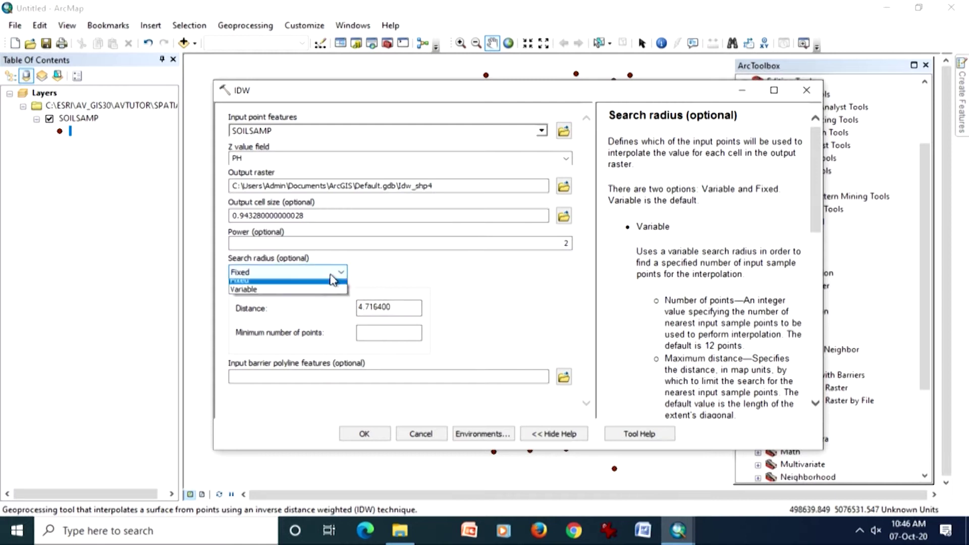
pyautogui.click(316, 295)
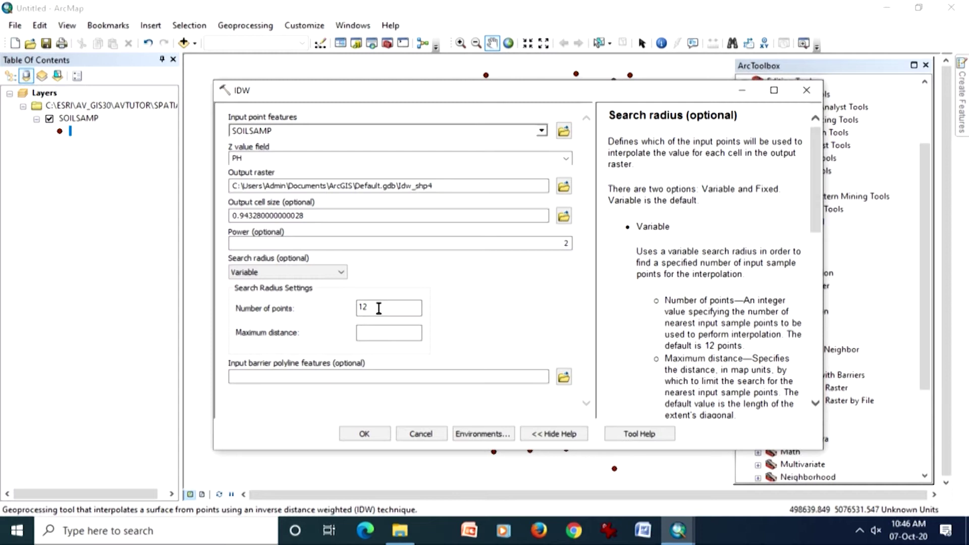
# Examine the variable search radius settings and the help for the barrier, power, cell size, output raster, Z value and input parameters
pyautogui.click(386, 333)
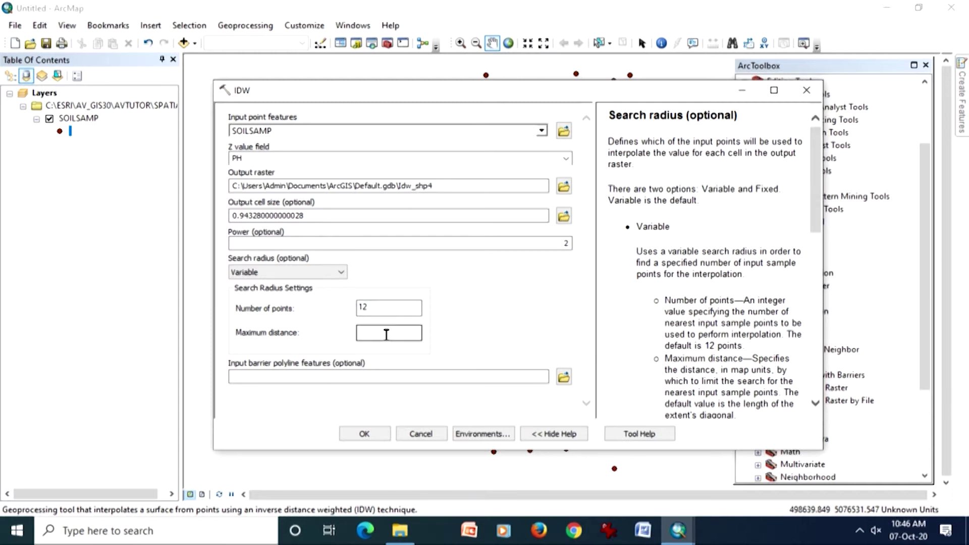
pyautogui.click(372, 305)
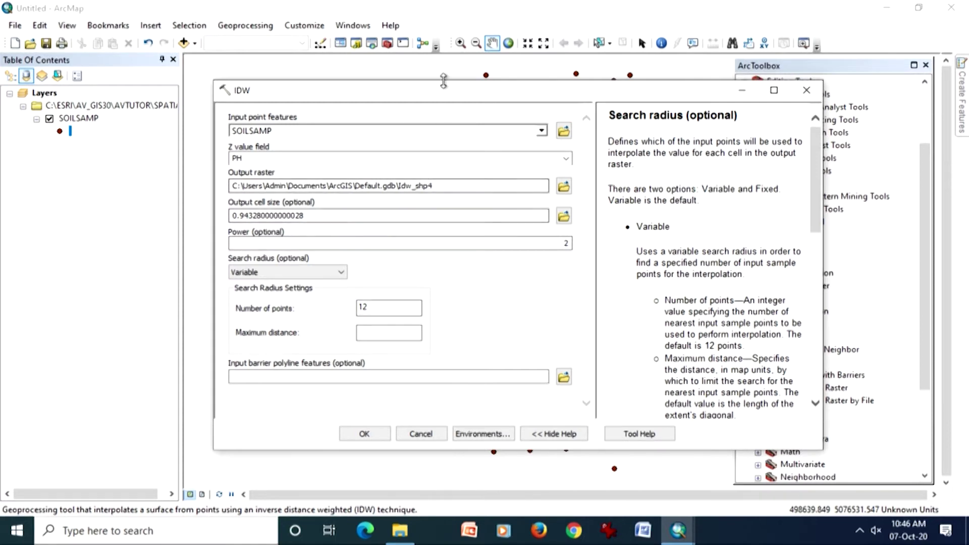
pyautogui.moveTo(433, 100)
pyautogui.mouseDown()
pyautogui.moveTo(426, 231)
pyautogui.moveTo(432, 105)
pyautogui.mouseUp()
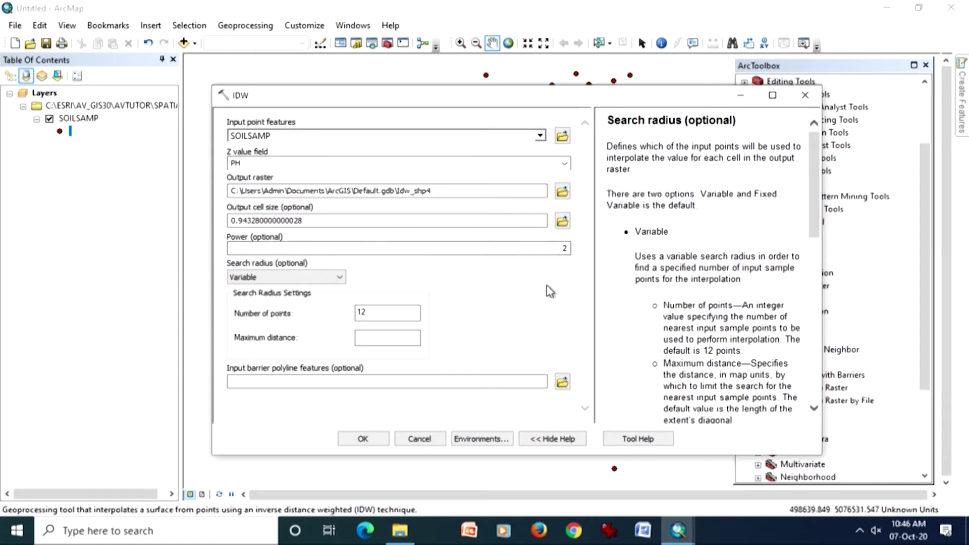
pyautogui.click(244, 381)
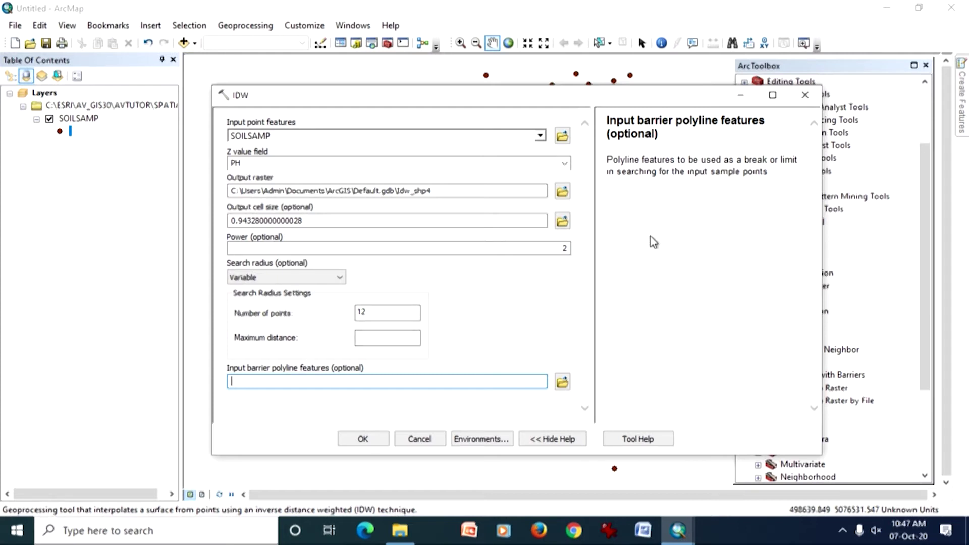
pyautogui.click(395, 337)
pyautogui.click(406, 248)
pyautogui.click(425, 220)
pyautogui.click(457, 190)
pyautogui.click(445, 164)
pyautogui.click(444, 137)
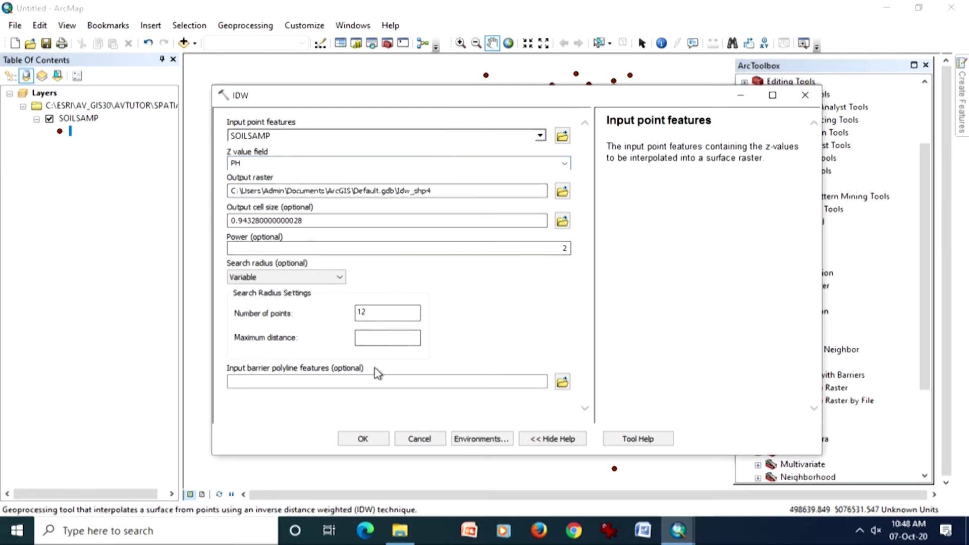
# Leave the input barrier polyline features empty and run the IDW interpolation on the PH values
pyautogui.click(374, 382)
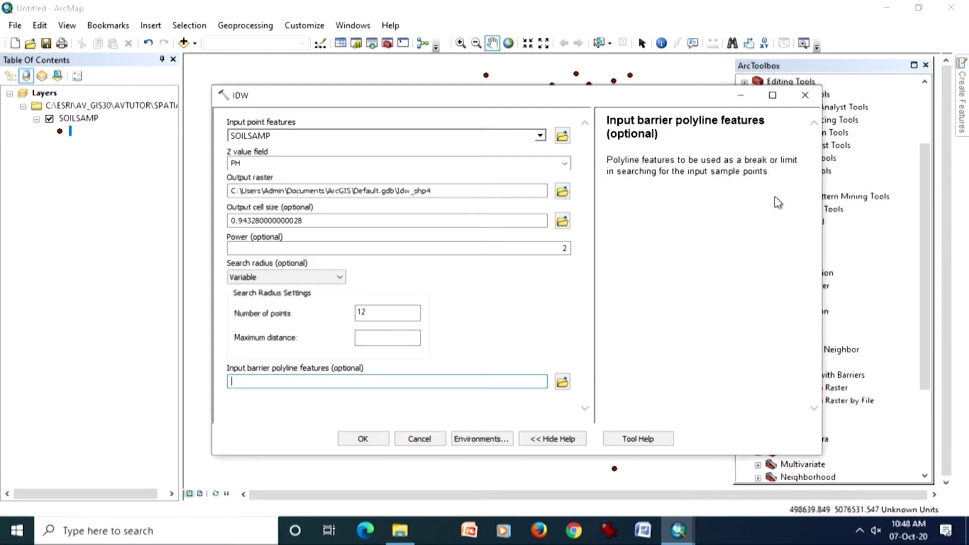
pyautogui.click(378, 438)
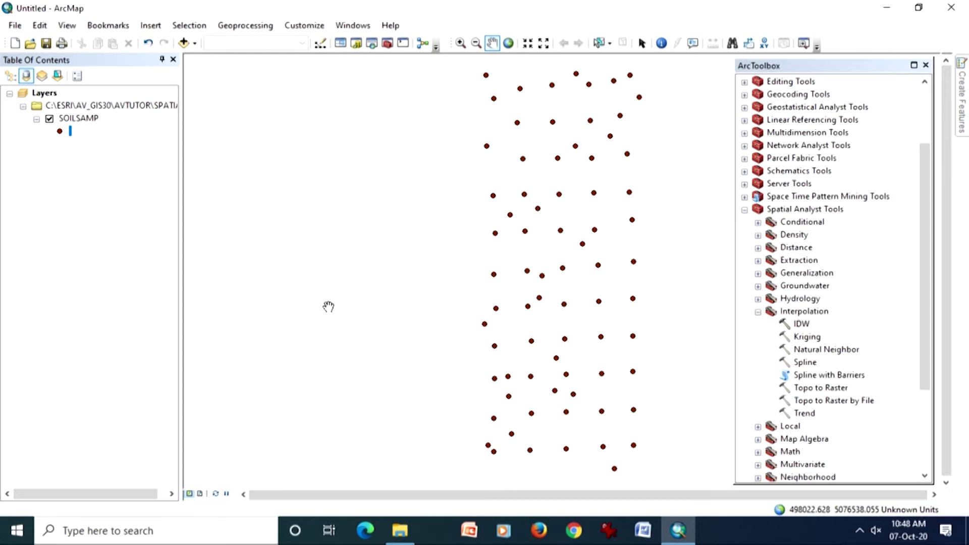
pyautogui.click(184, 43)
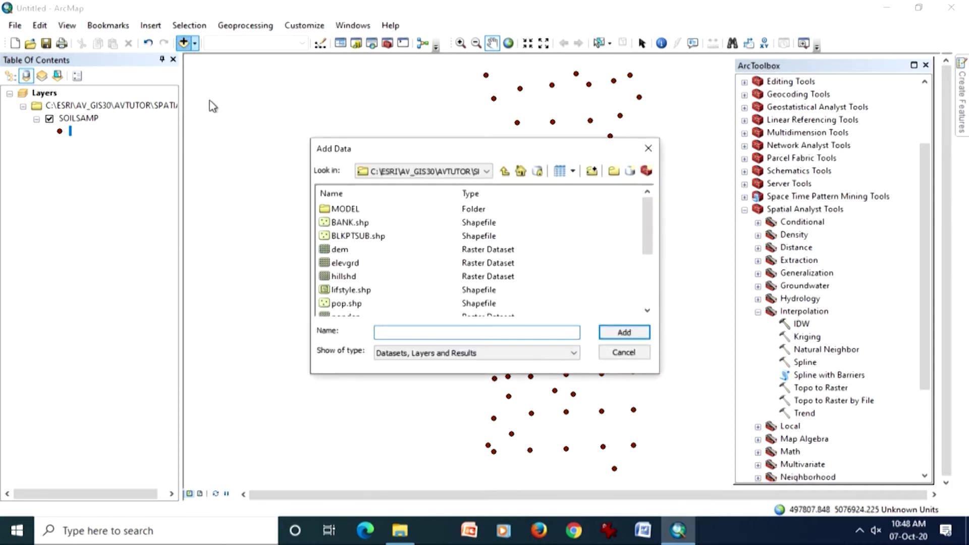
pyautogui.click(417, 173)
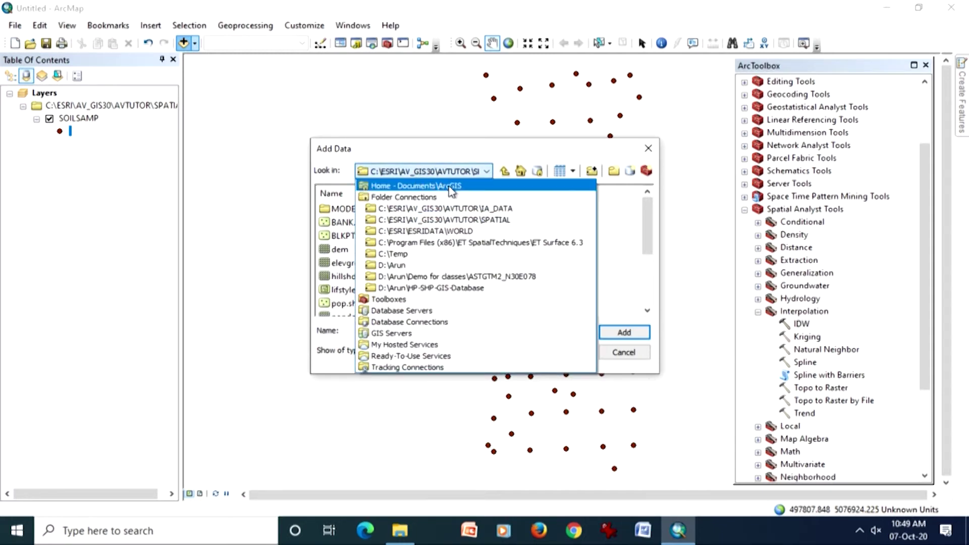
pyautogui.click(249, 243)
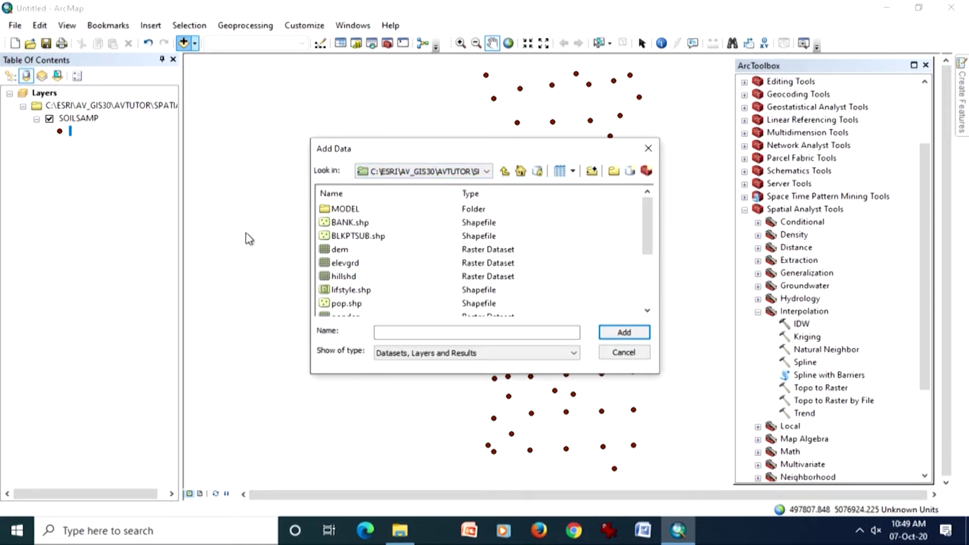
pyautogui.click(384, 172)
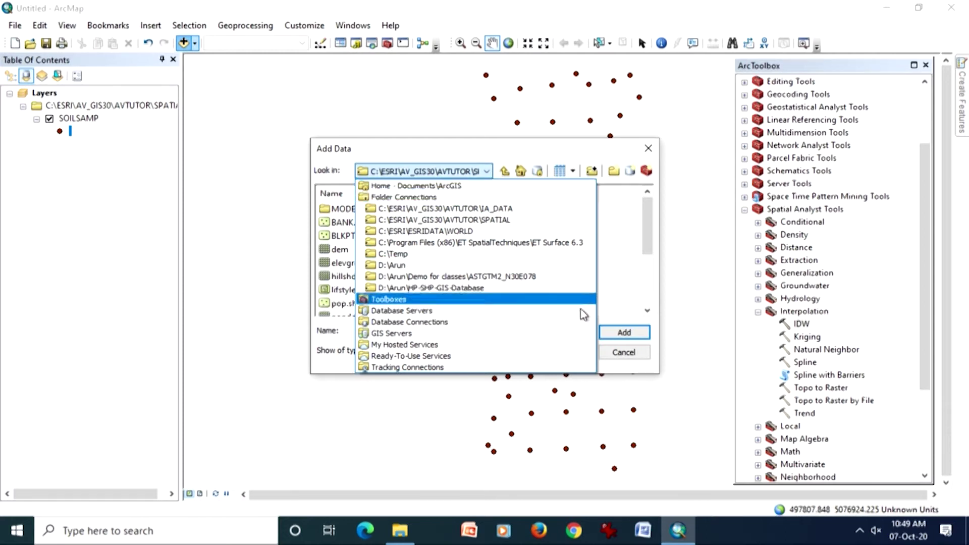
pyautogui.click(621, 353)
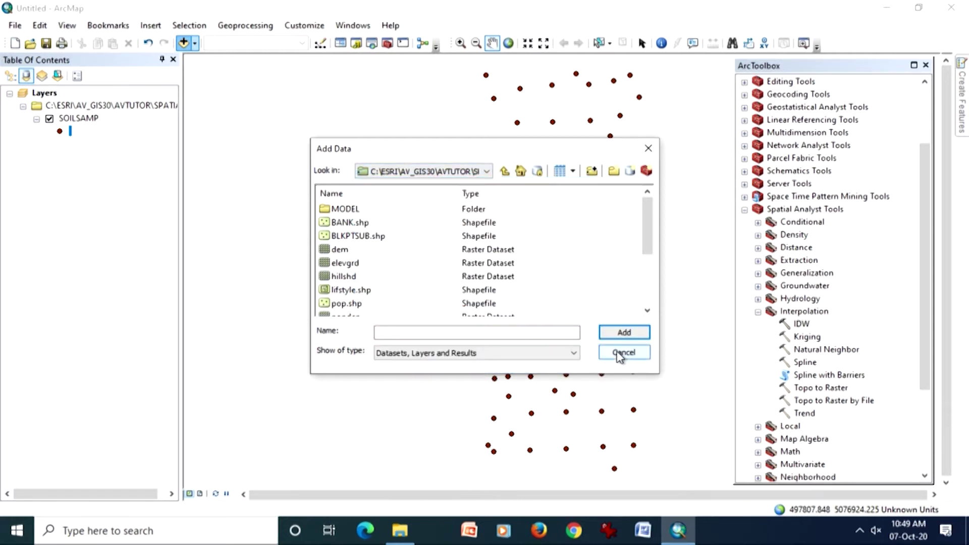
pyautogui.click(620, 354)
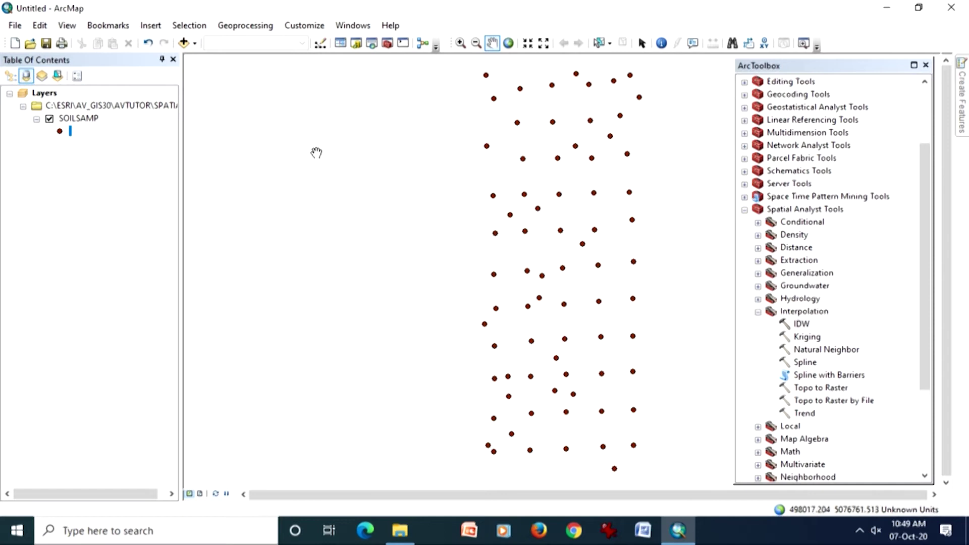
pyautogui.doubleClick(802, 326)
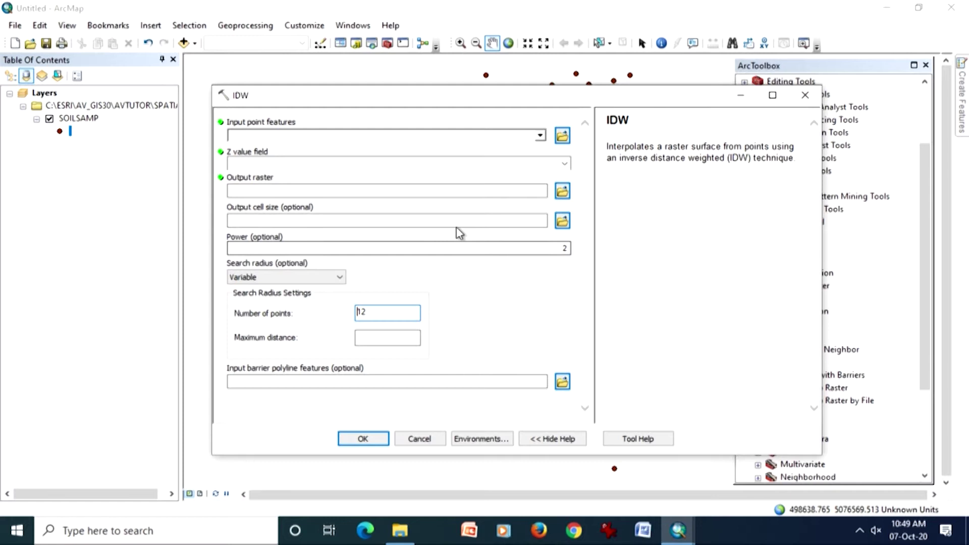
pyautogui.click(540, 137)
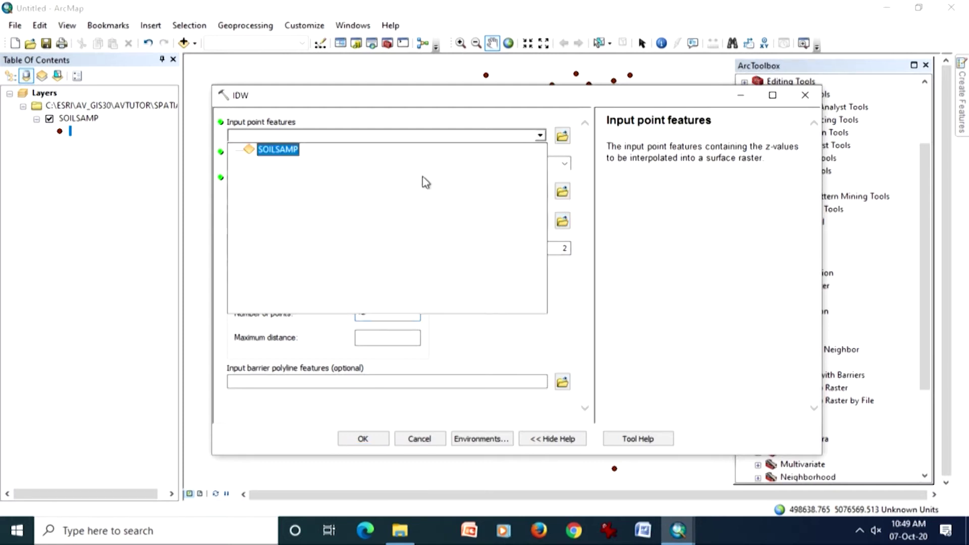
pyautogui.click(289, 152)
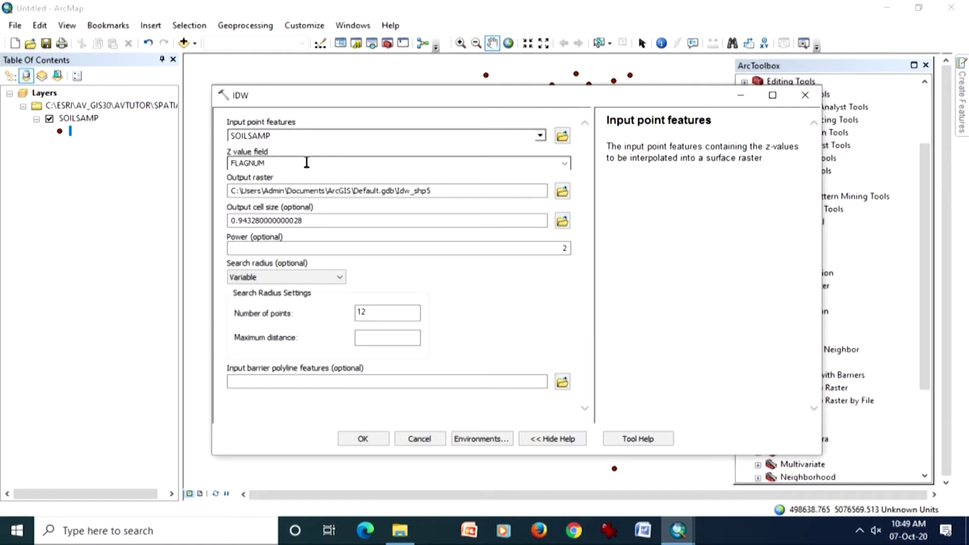
pyautogui.click(391, 539)
pyautogui.click(393, 540)
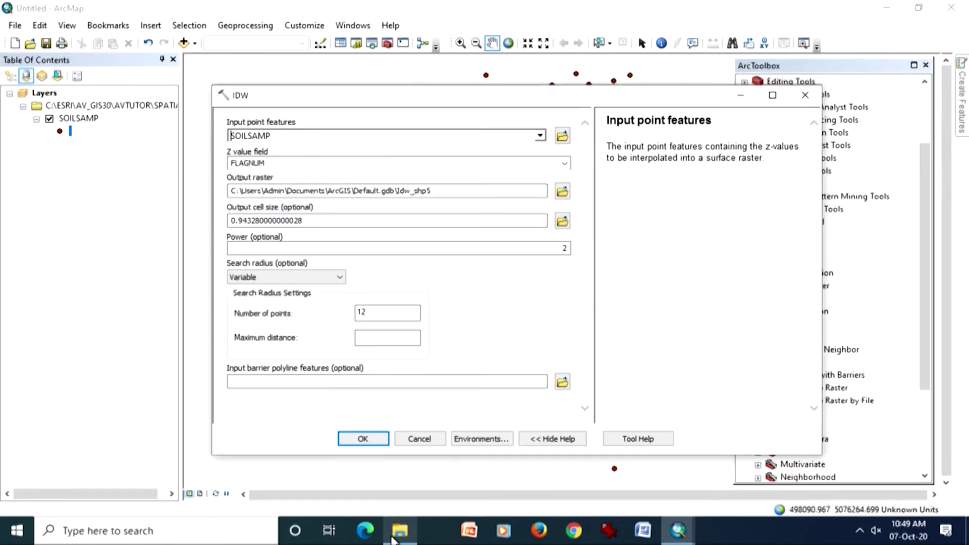
pyautogui.click(412, 444)
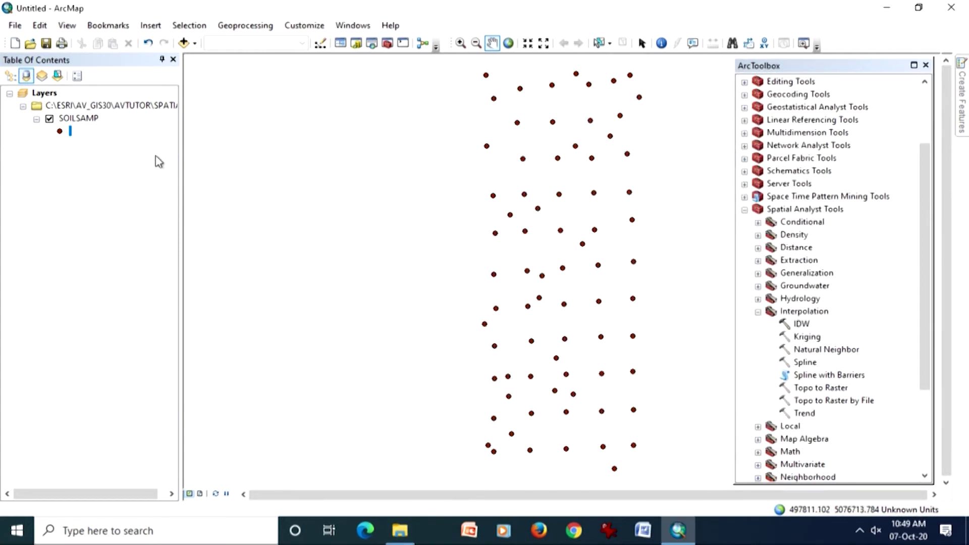
pyautogui.click(183, 43)
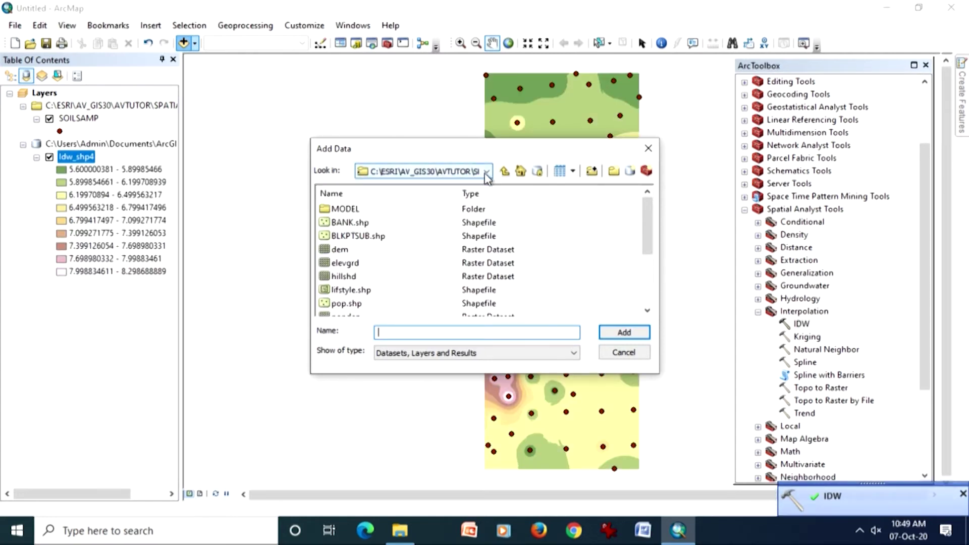
pyautogui.click(624, 353)
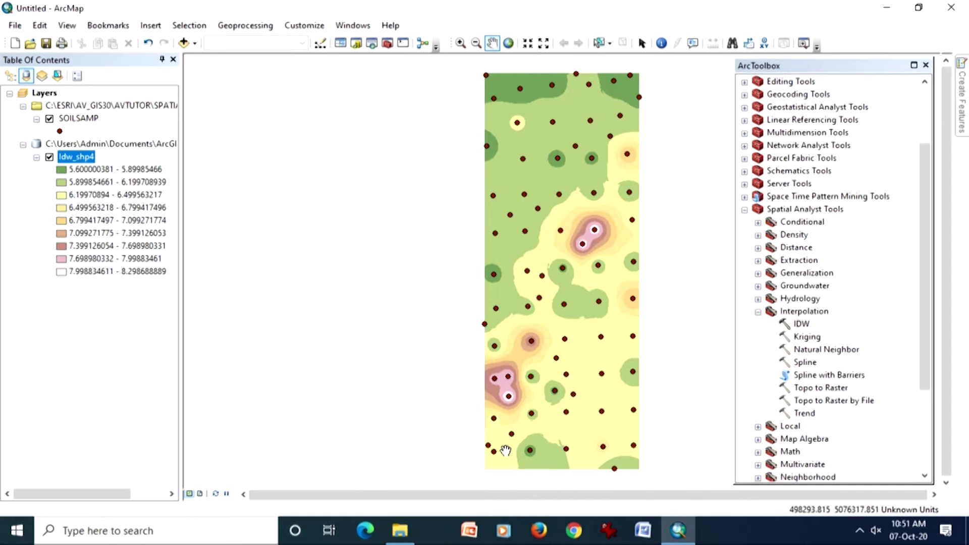
# Examine the southwest part of the Idw_shp4 raster up close, and return to the layer's full extent
pyautogui.click(460, 44)
pyautogui.moveTo(442, 392); pyautogui.dragTo(564, 481)
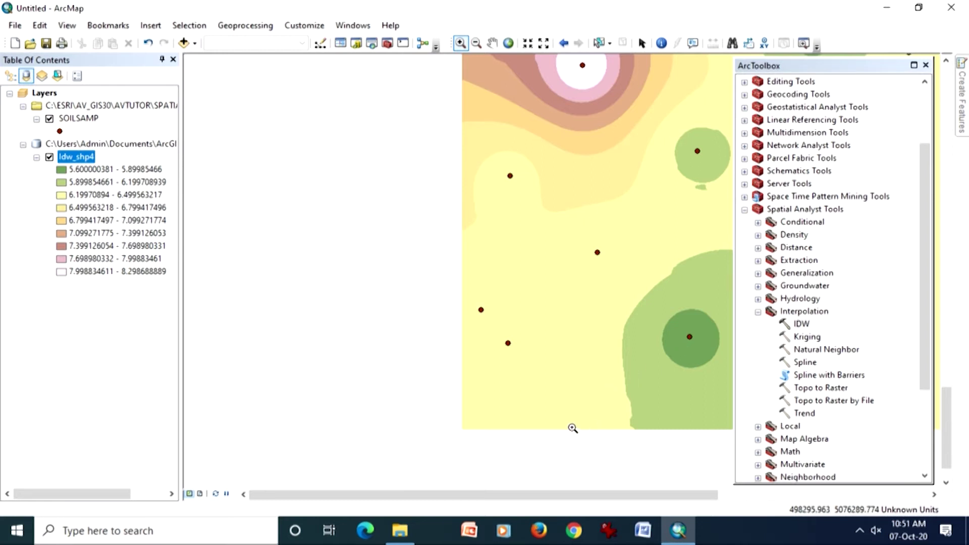
pyautogui.moveTo(569, 495); pyautogui.dragTo(667, 497)
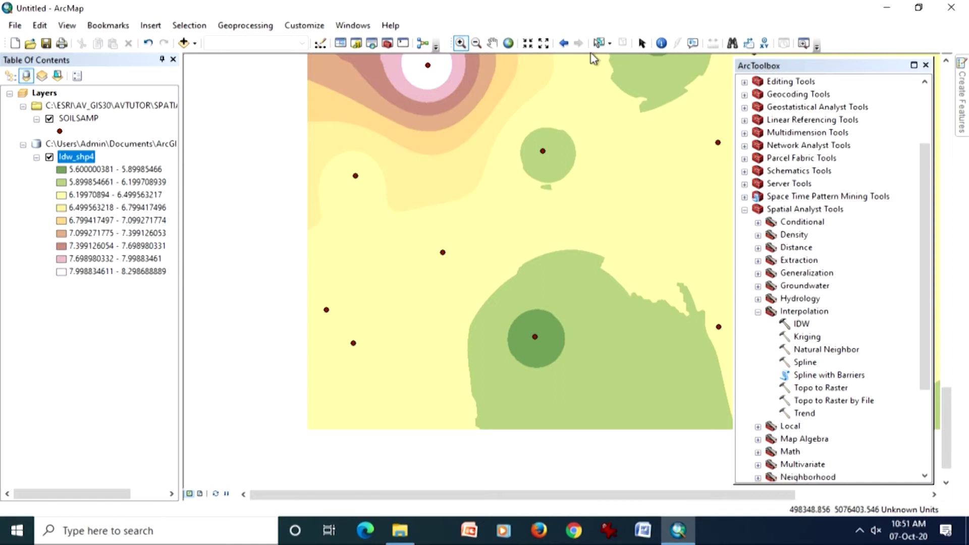
pyautogui.click(564, 43)
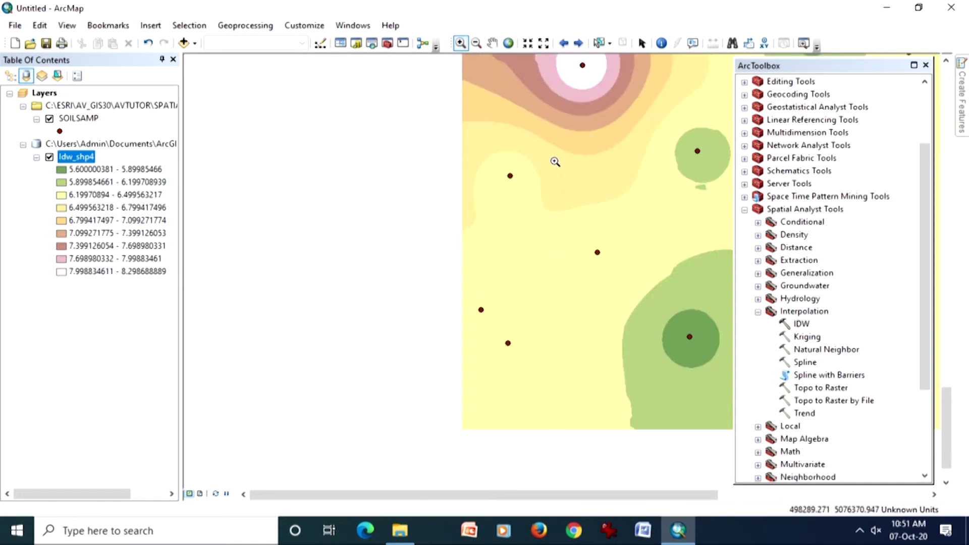
pyautogui.click(78, 150)
pyautogui.rightClick(78, 150)
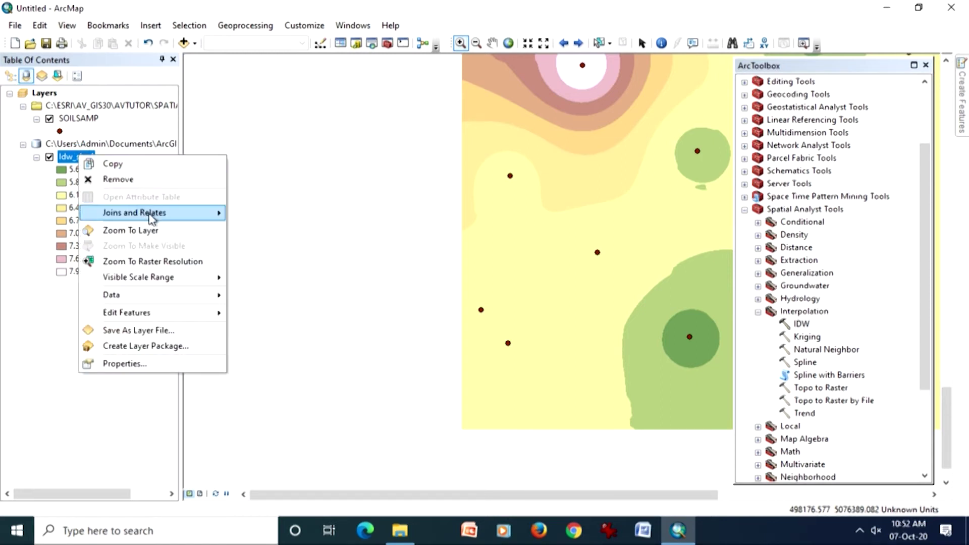
pyautogui.click(151, 231)
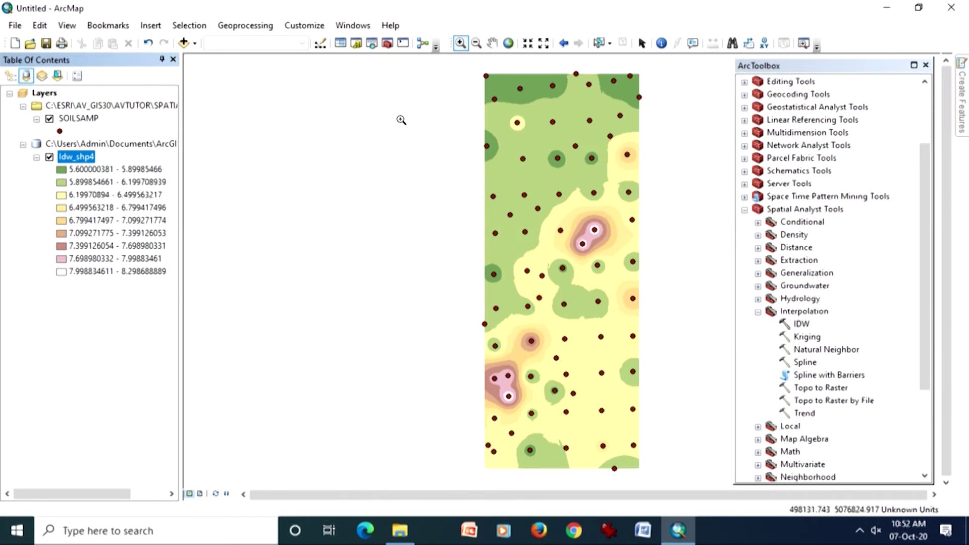
# Identify the southwestern sample point of the central high-PH patch, using visible layers to compare its PH with the raster value
pyautogui.click(663, 44)
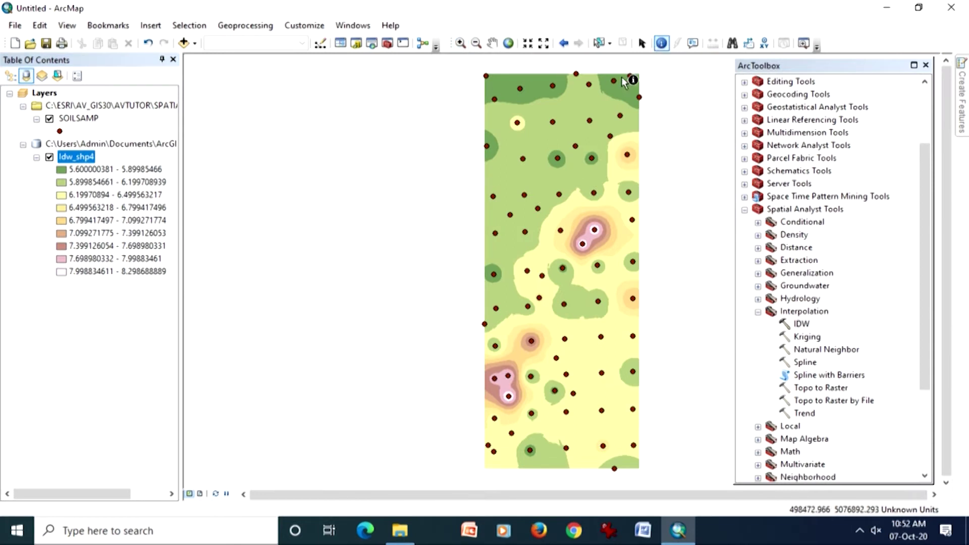
pyautogui.click(583, 244)
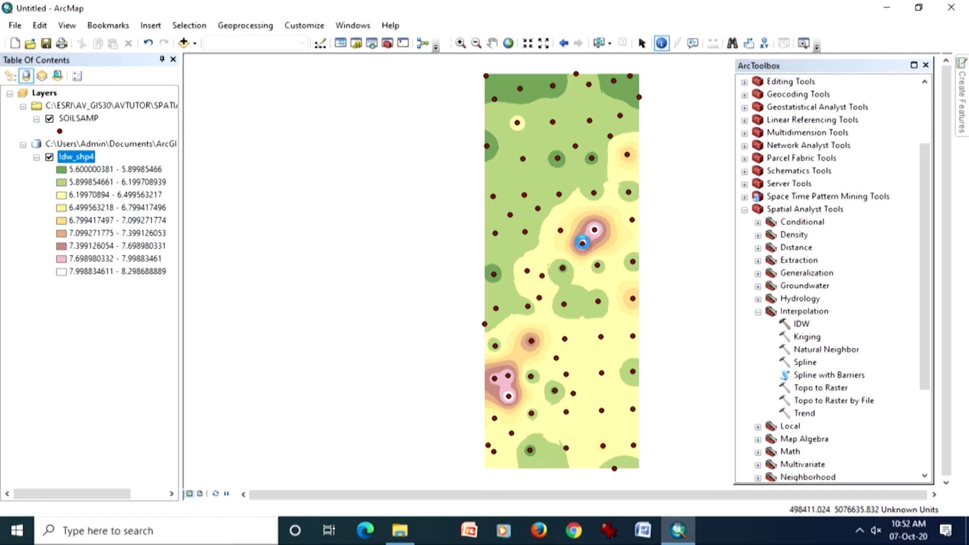
pyautogui.moveTo(634, 80); pyautogui.dragTo(273, 90)
pyautogui.click(425, 107)
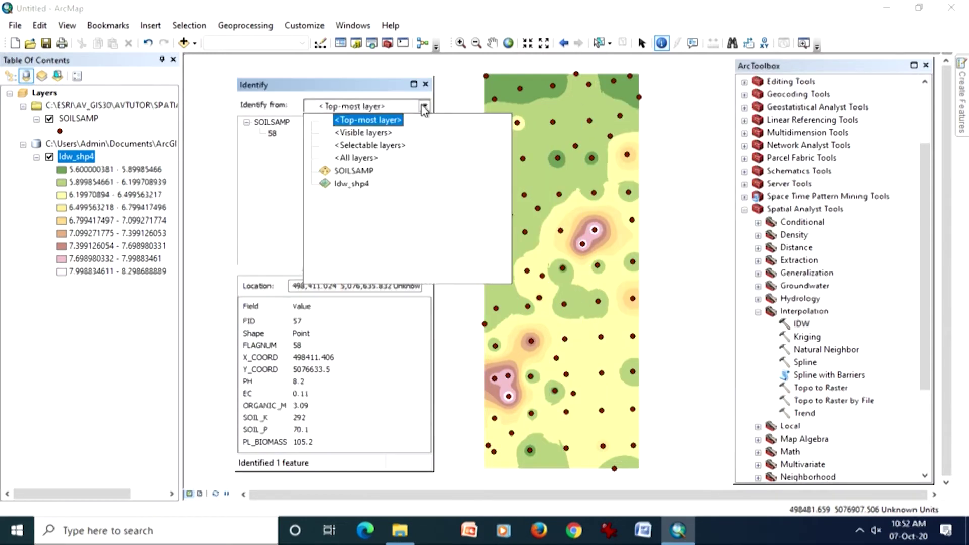
pyautogui.click(391, 132)
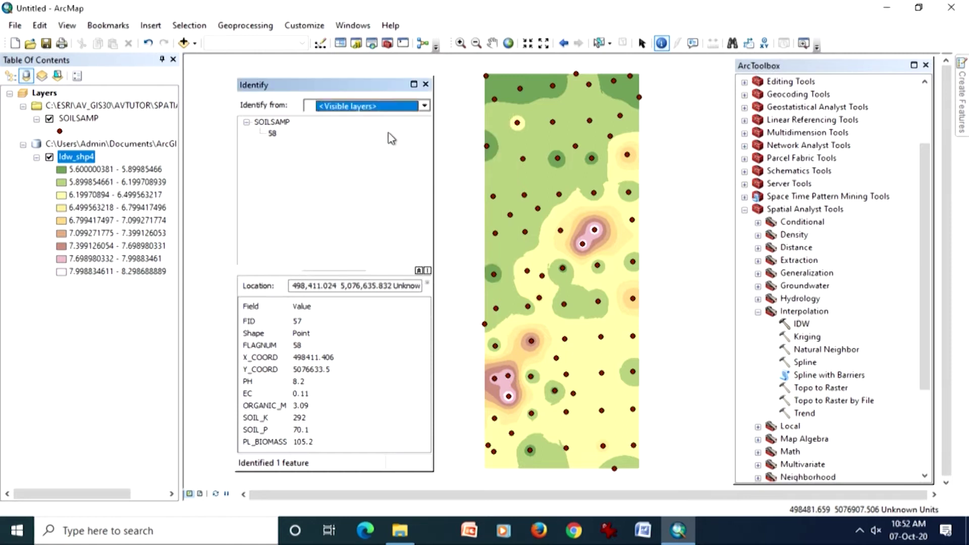
pyautogui.click(583, 244)
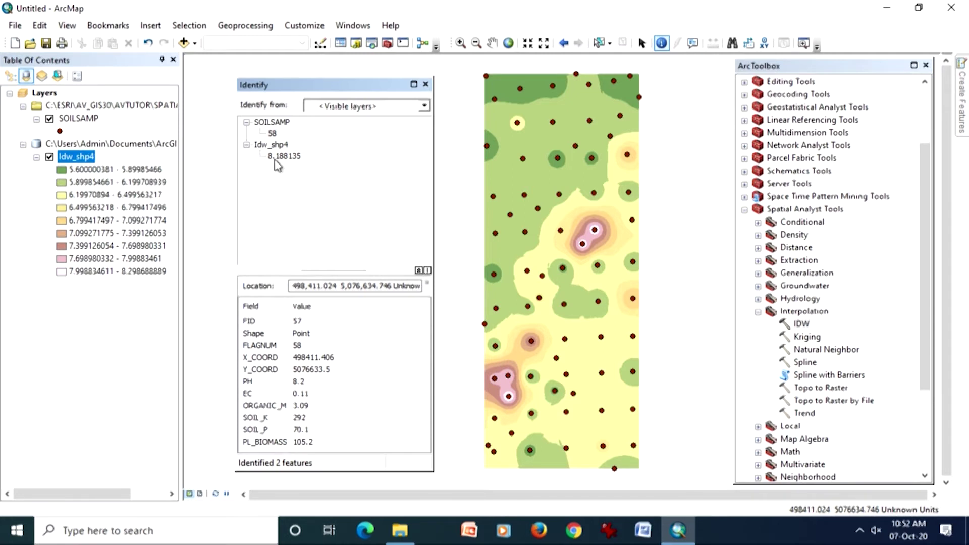
pyautogui.click(389, 111)
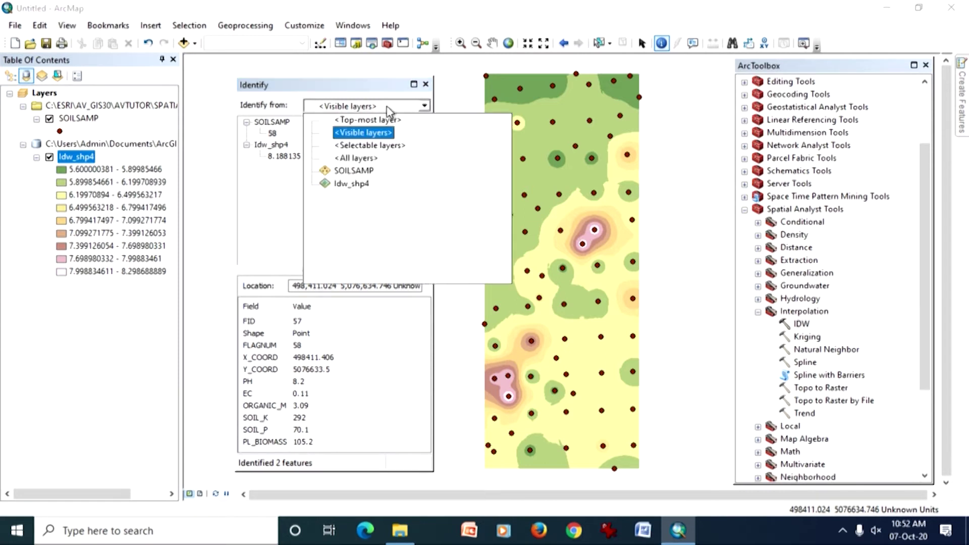
pyautogui.click(383, 133)
# Open the SOILSAMP attribute table, highlight the PH column to review its values, and close the table
pyautogui.rightClick(94, 118)
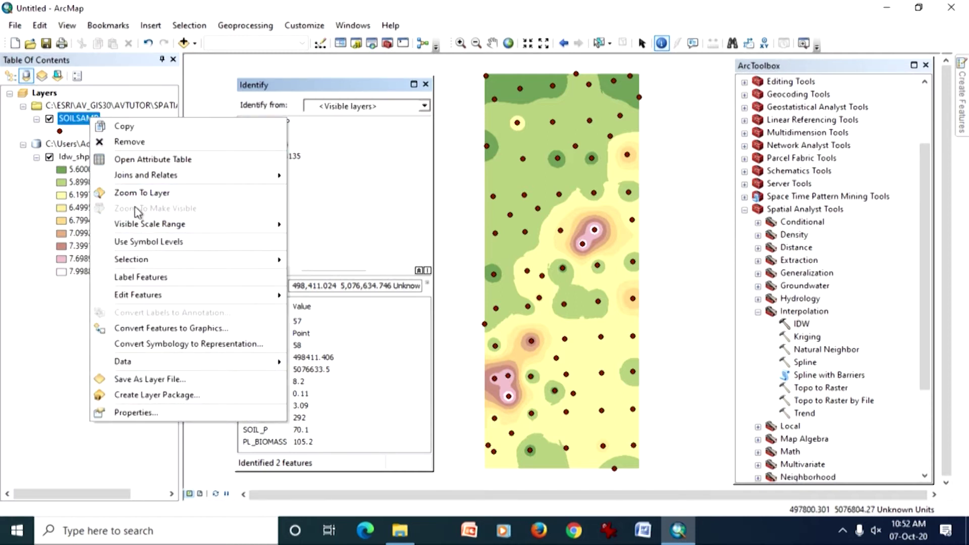
pyautogui.click(137, 159)
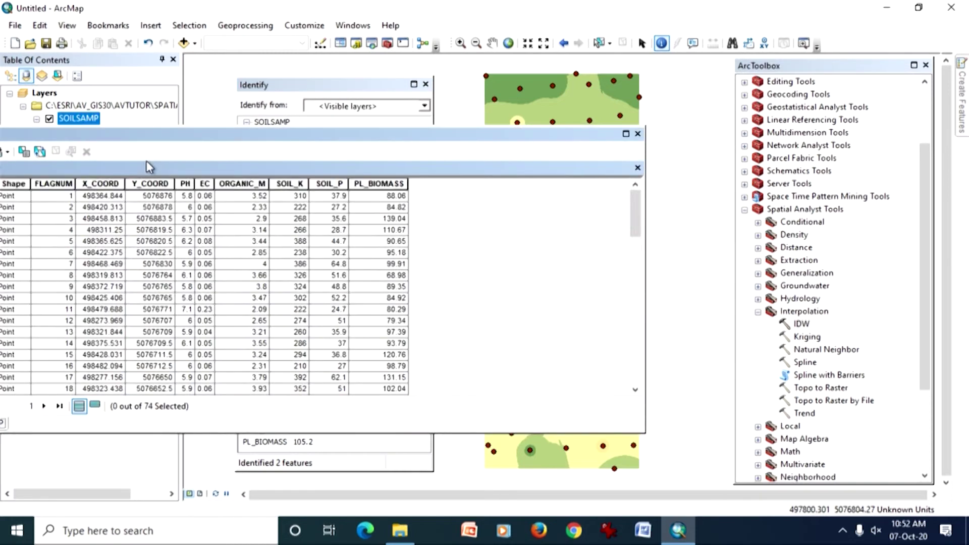
pyautogui.click(185, 185)
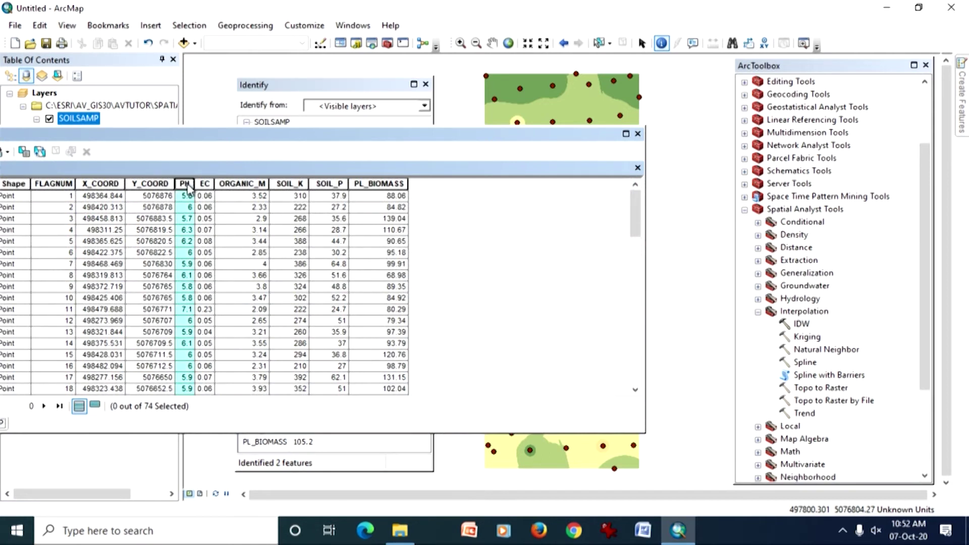
pyautogui.moveTo(520, 137); pyautogui.dragTo(646, 169)
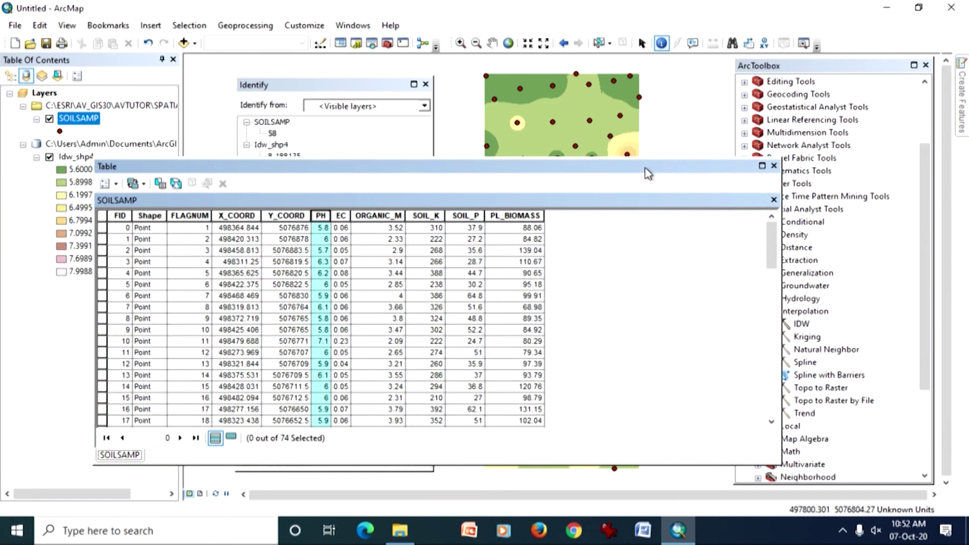
pyautogui.click(774, 166)
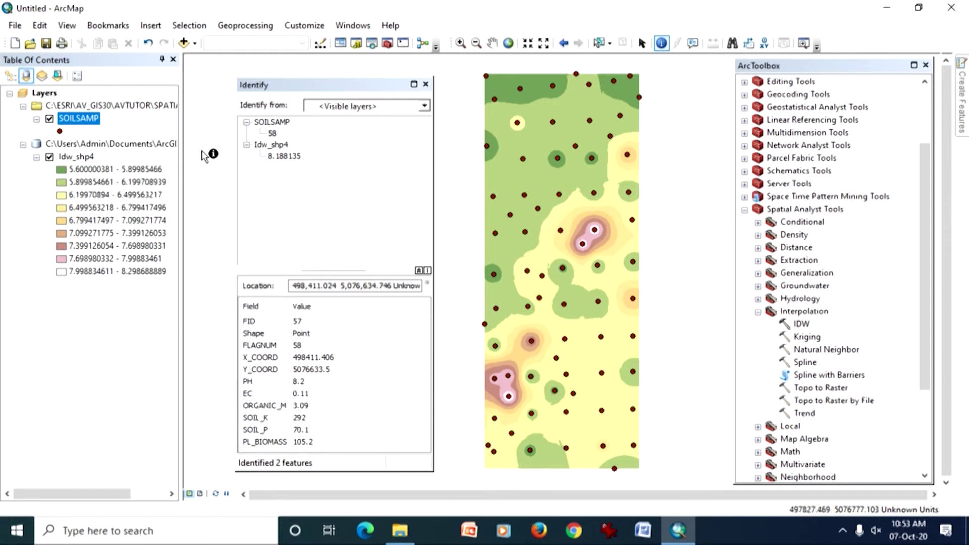
# Identify the northeastern sample point of the central high-PH patch in the visible layers, and close the Identify results
pyautogui.click(596, 232)
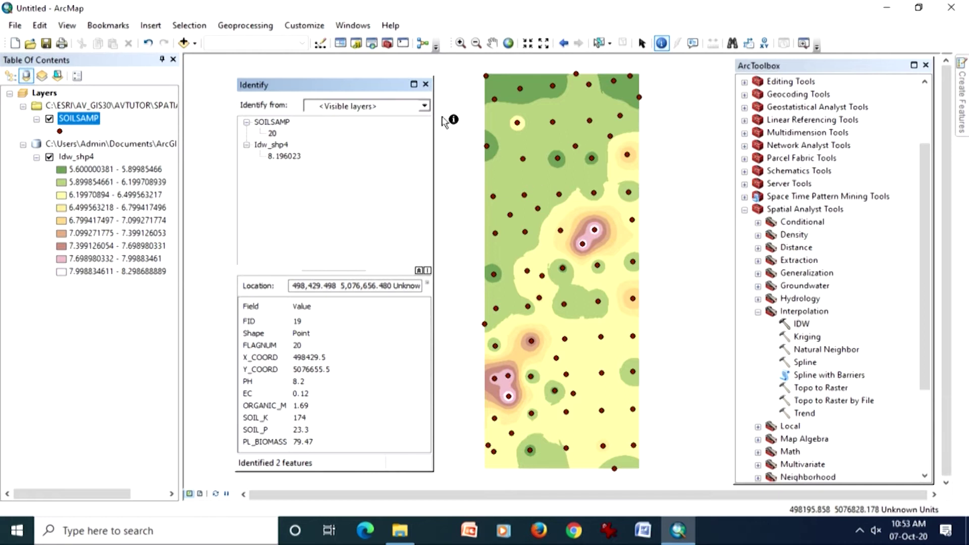
pyautogui.click(426, 85)
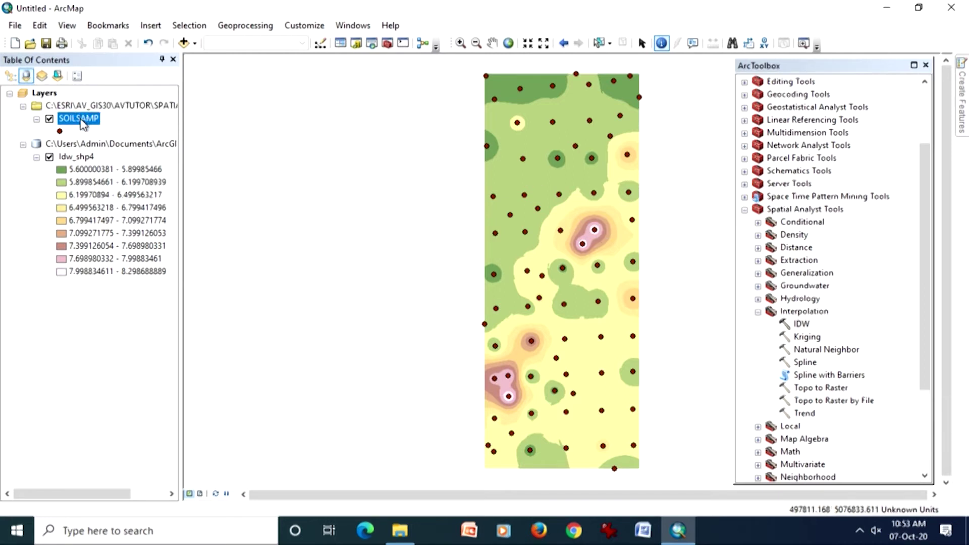
pyautogui.rightClick(83, 124)
pyautogui.click(310, 150)
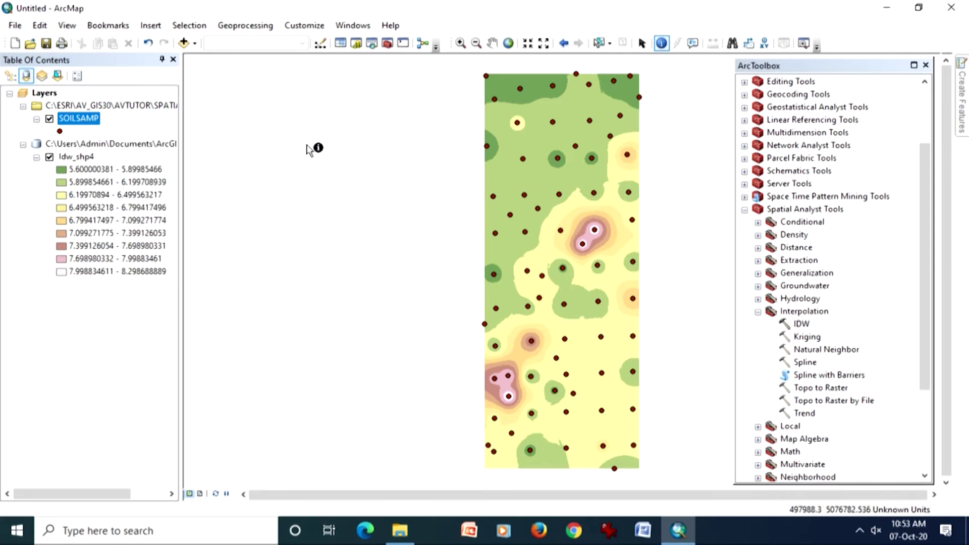
pyautogui.click(310, 150)
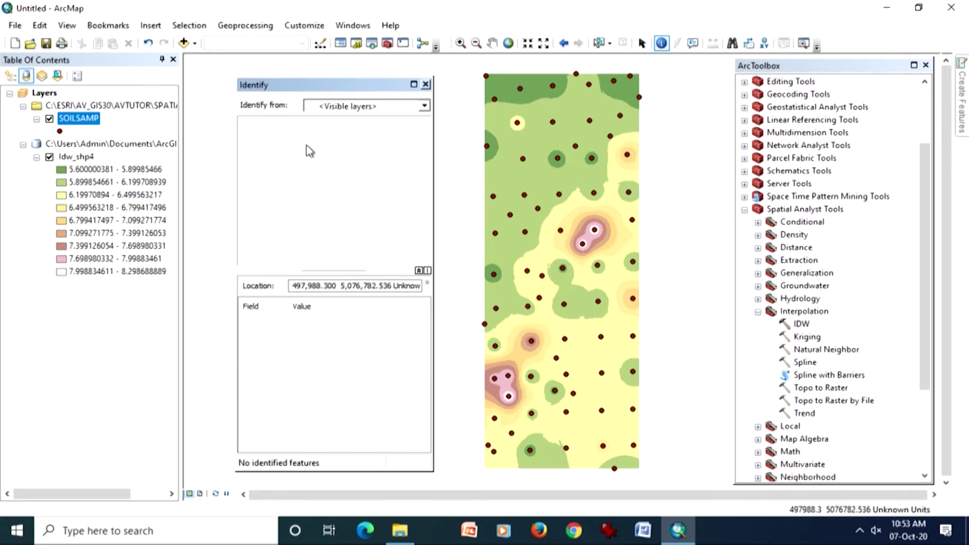
pyautogui.click(425, 86)
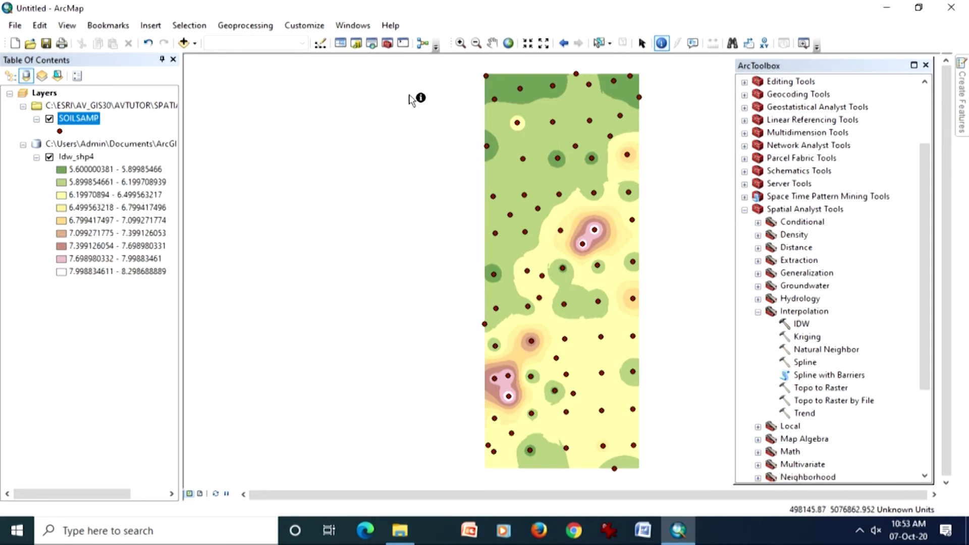
# Run IDW interpolation on the SOILSAMP points with PH as the Z value field, keeping power 2 and a variable radius of 12 points
pyautogui.doubleClick(801, 324)
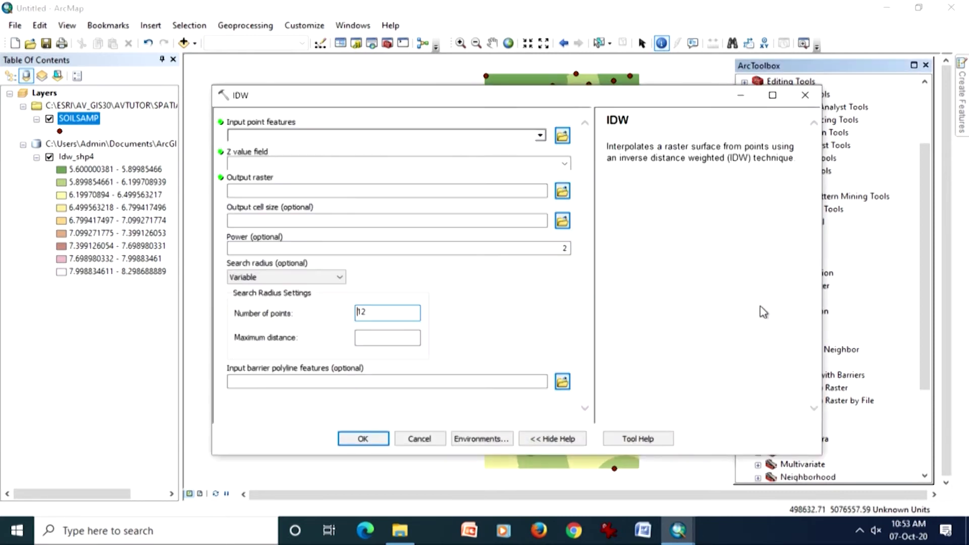
pyautogui.click(541, 135)
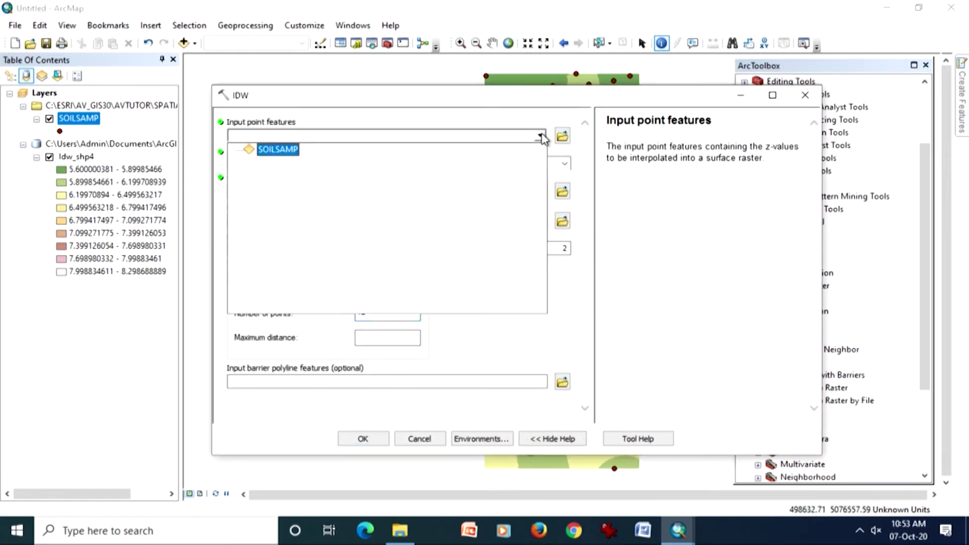
pyautogui.click(272, 150)
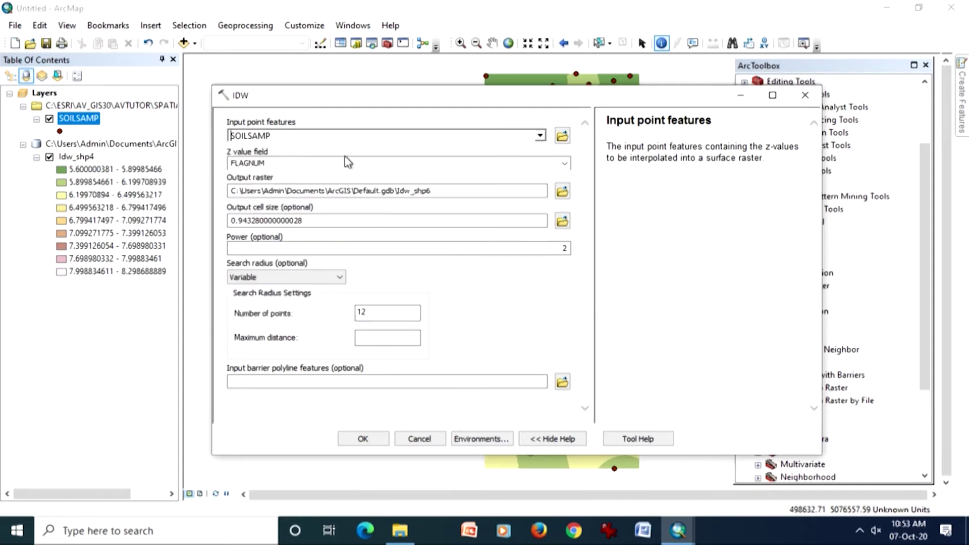
pyautogui.click(565, 165)
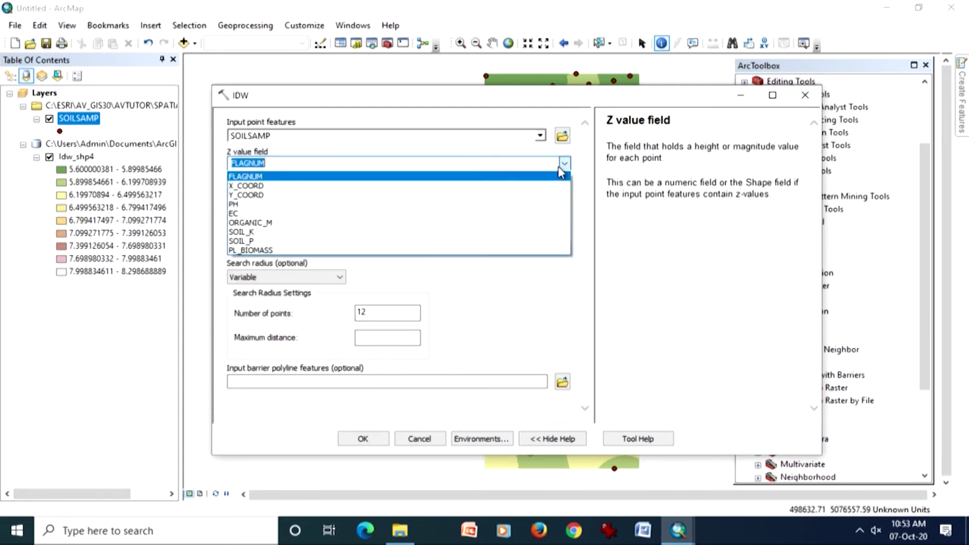
pyautogui.click(457, 204)
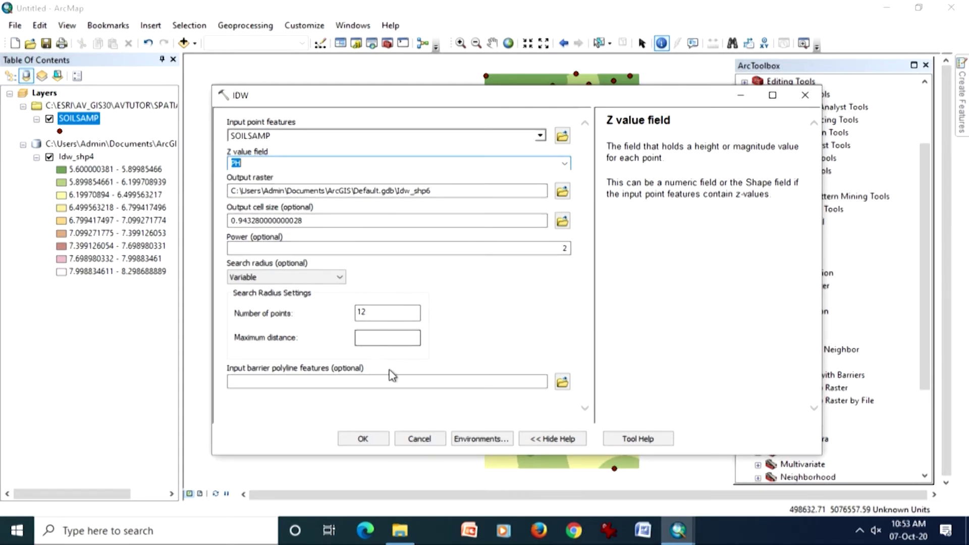
pyautogui.click(363, 439)
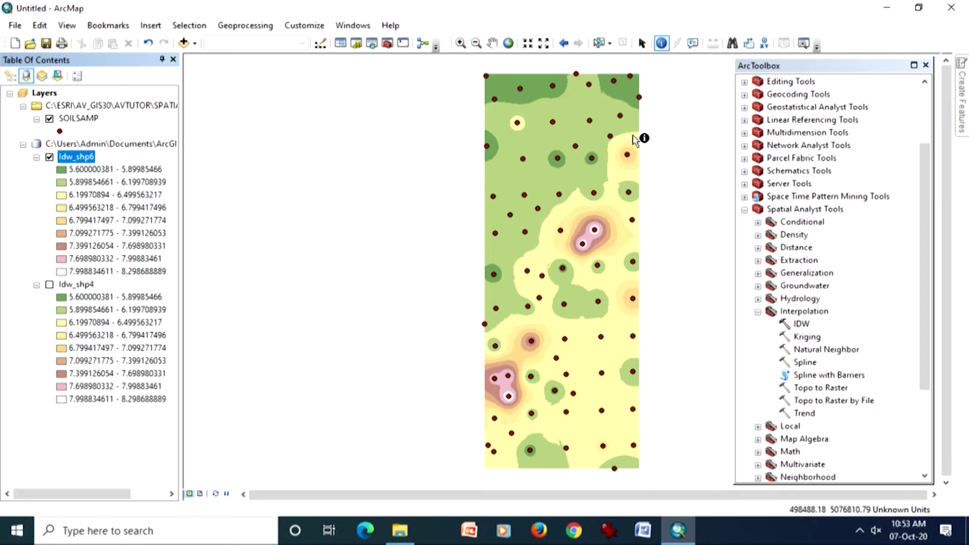
# Identify the sample point just west of the central high-PH patch in the visible layers, and close the Identify results
pyautogui.click(561, 232)
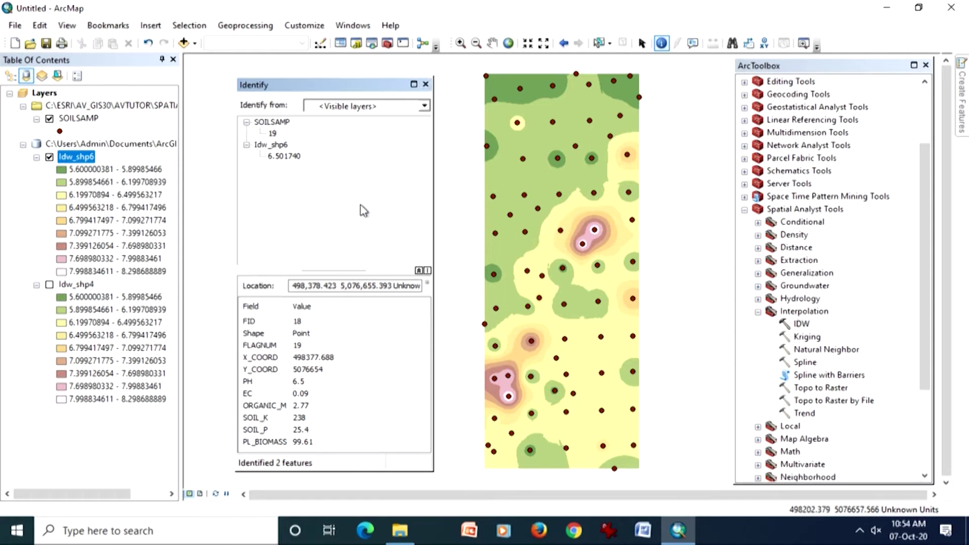
pyautogui.click(426, 84)
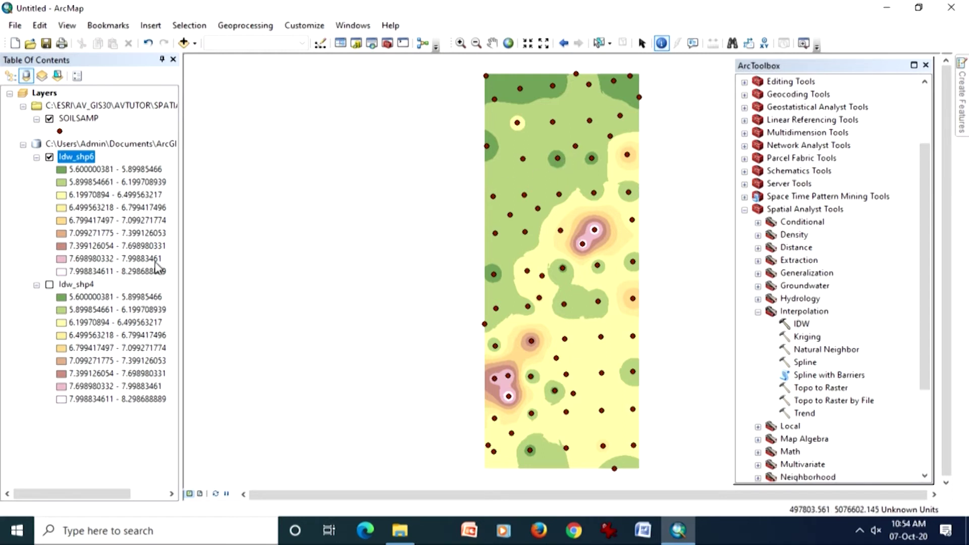
# Remove the Idw_shp4 layer from the map and select the Idw_shp6 layer
pyautogui.click(89, 286)
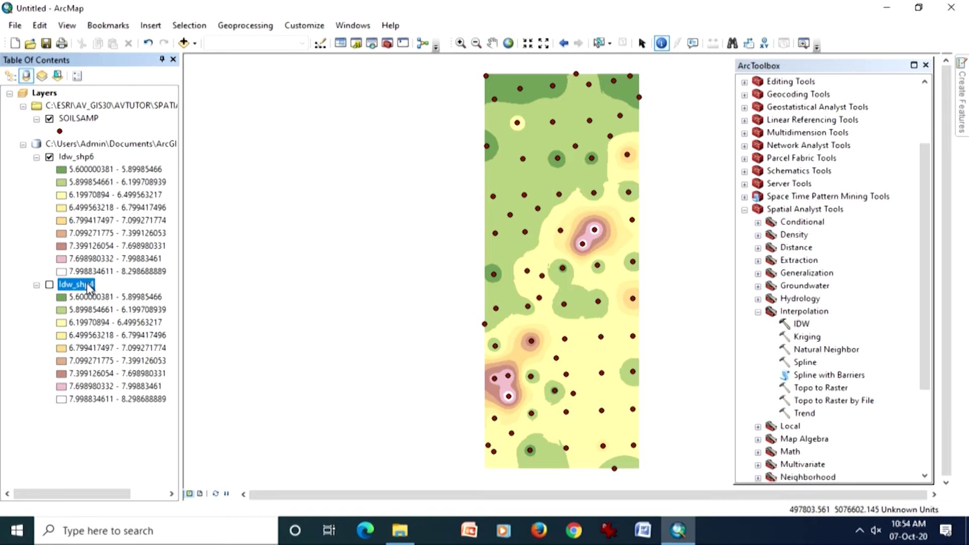
pyautogui.rightClick(89, 286)
pyautogui.click(105, 307)
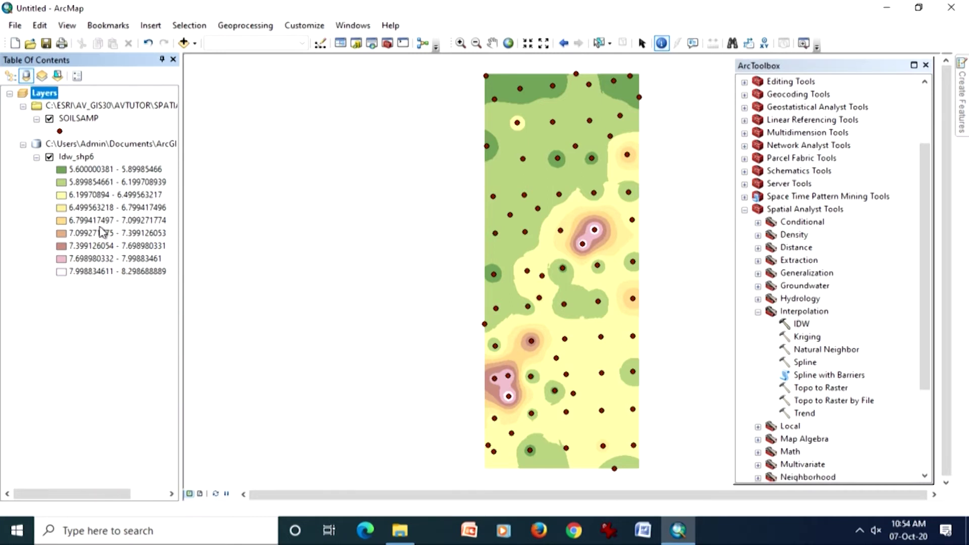
pyautogui.click(88, 159)
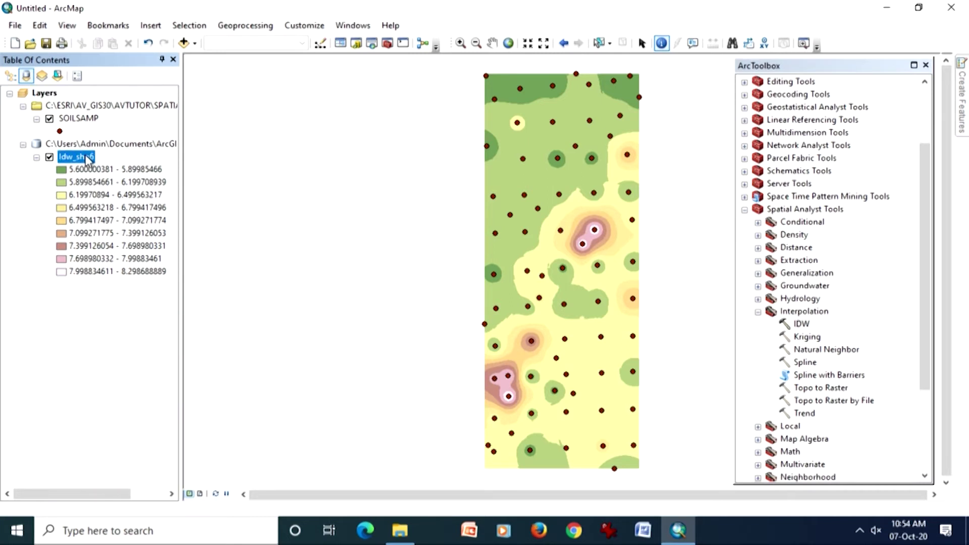
# Identify the raster at the western of the two small low-PH spots in the north, keeping visible layers as the identify source
pyautogui.click(557, 159)
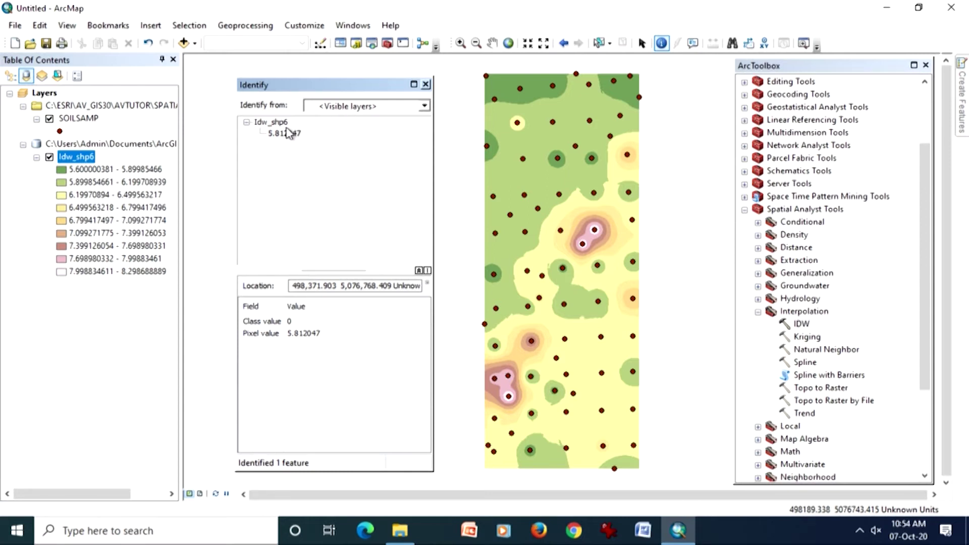
pyautogui.click(337, 108)
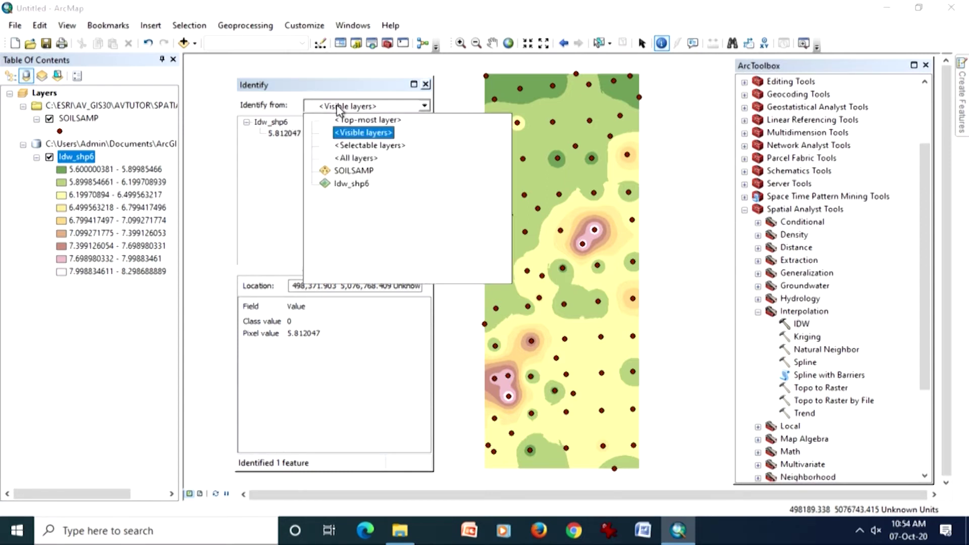
pyautogui.click(342, 134)
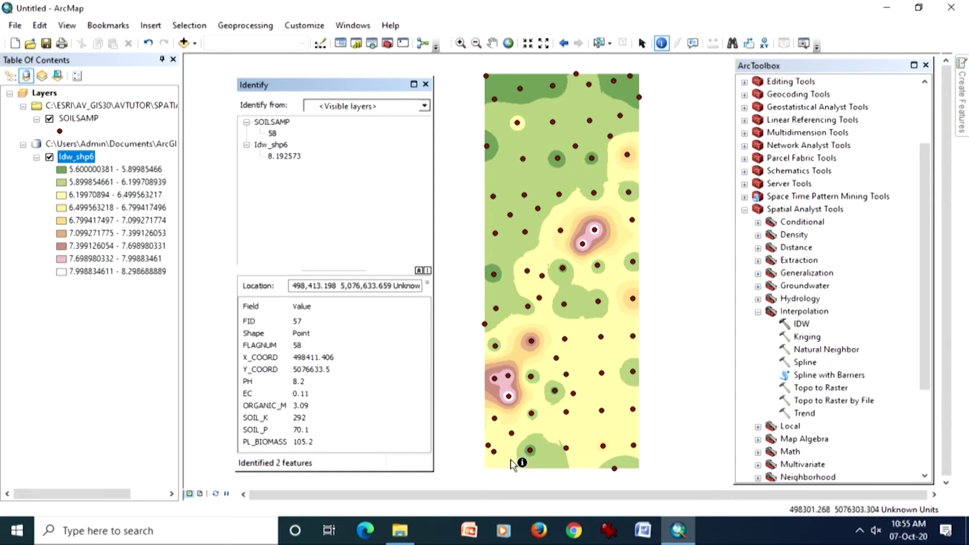
# Identify the raster and the sample point inside the green zone at the southern edge, and highlight the point's PH for comparison
pyautogui.click(461, 43)
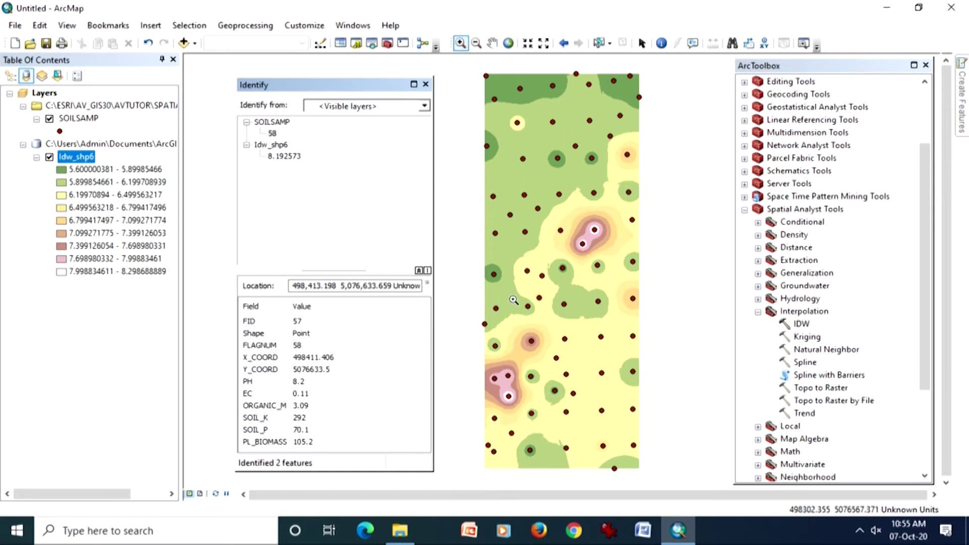
pyautogui.moveTo(473, 422); pyautogui.dragTo(663, 486)
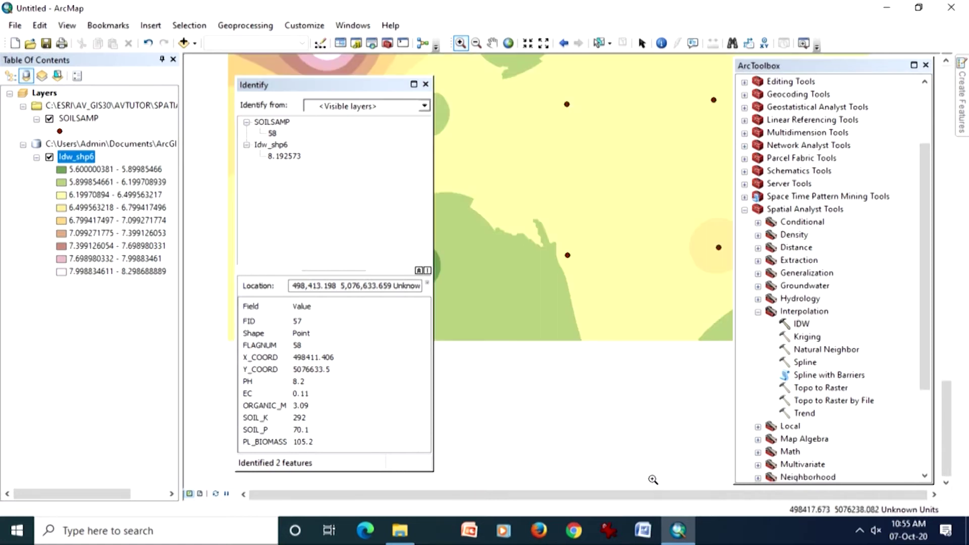
pyautogui.moveTo(340, 93); pyautogui.dragTo(199, 114)
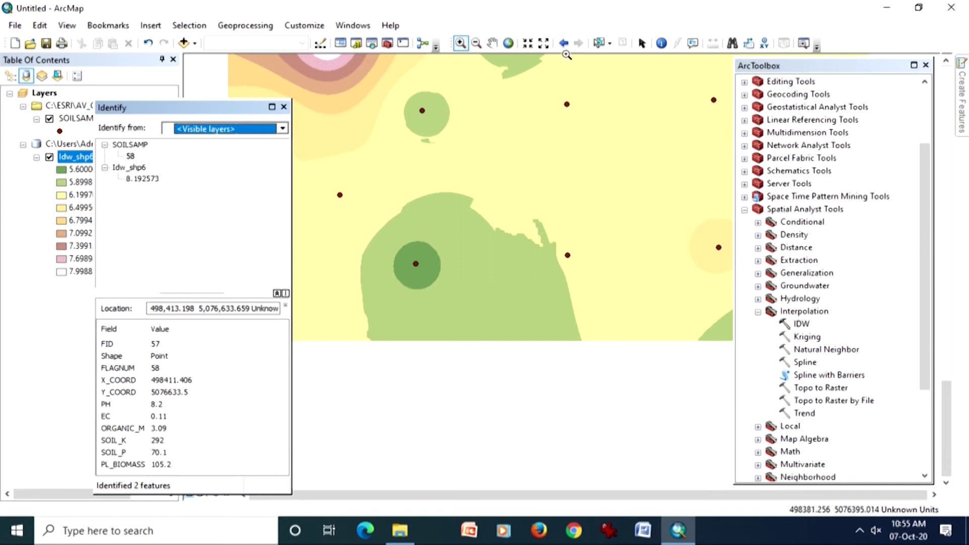
pyautogui.click(661, 43)
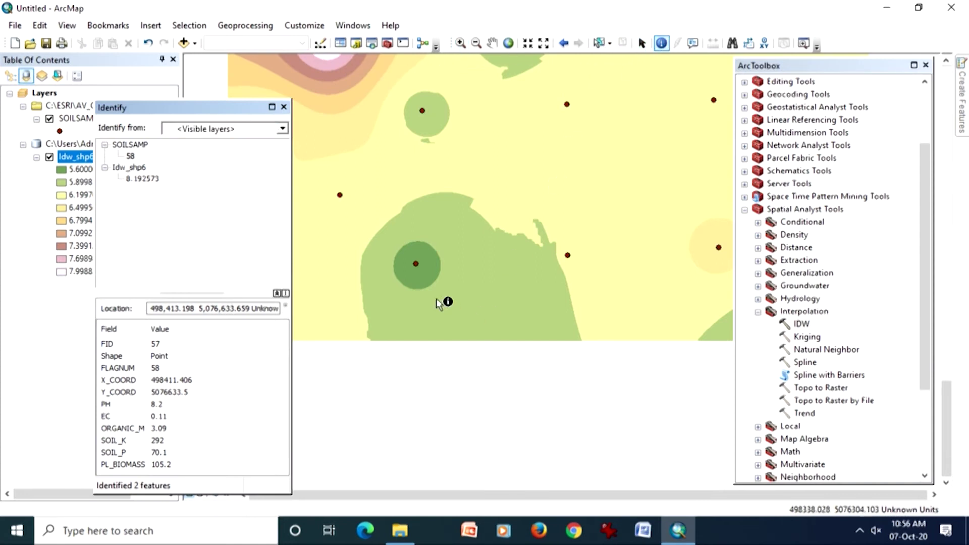
pyautogui.click(507, 319)
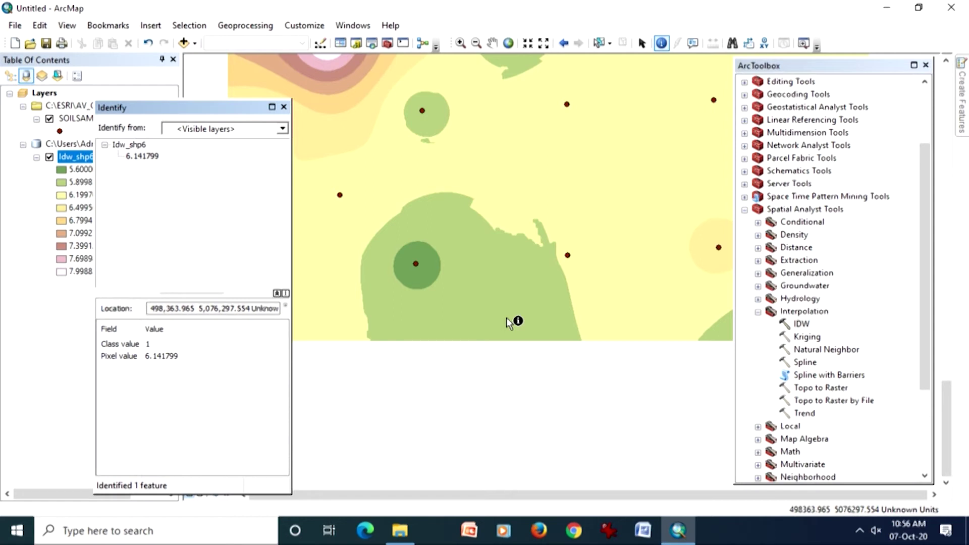
pyautogui.click(416, 263)
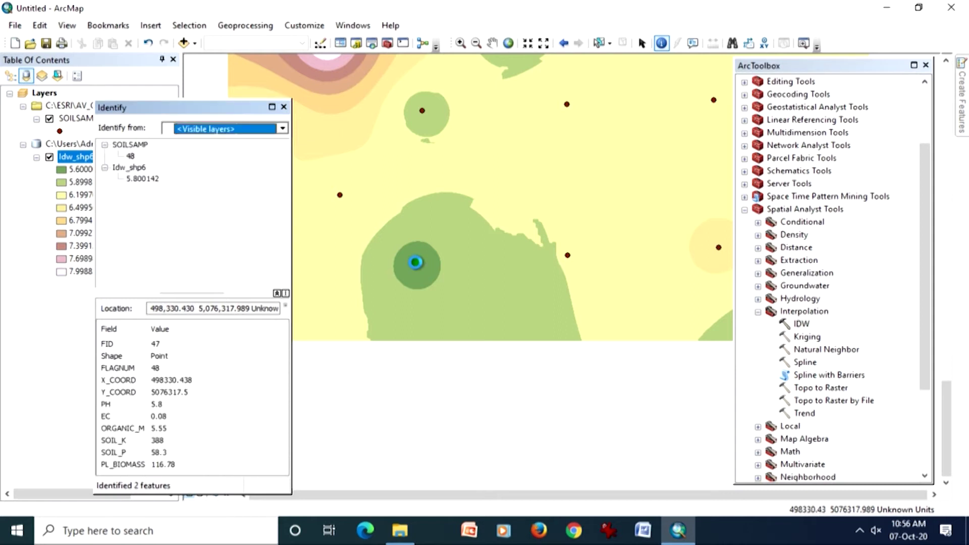
pyautogui.click(107, 407)
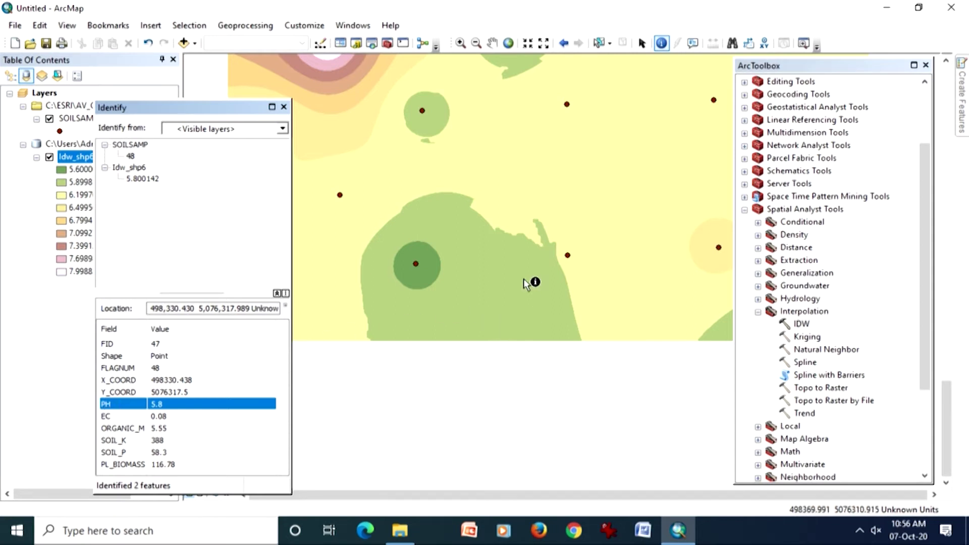
# Identify the raster and sample points in and east of the southern green zone to compare their values, and close the Identify results
pyautogui.click(568, 253)
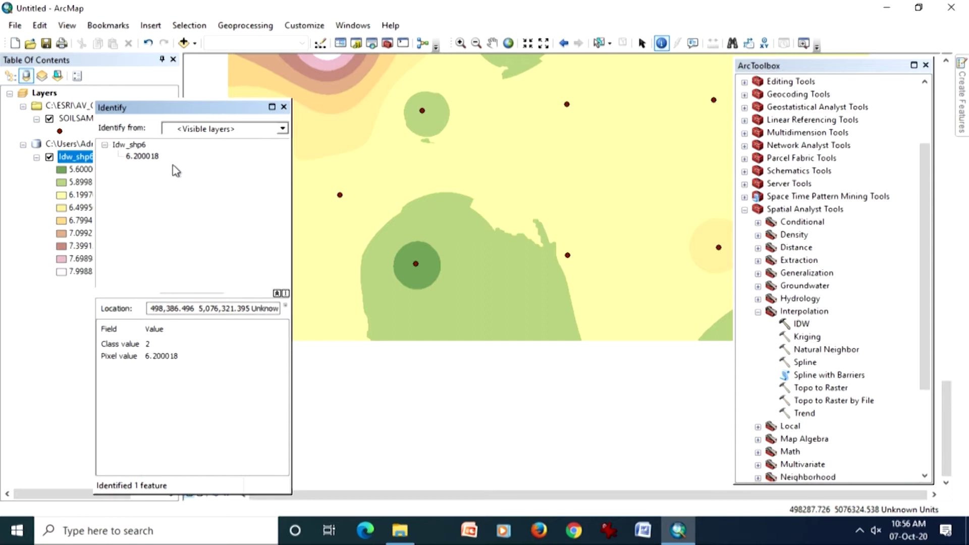
pyautogui.click(501, 289)
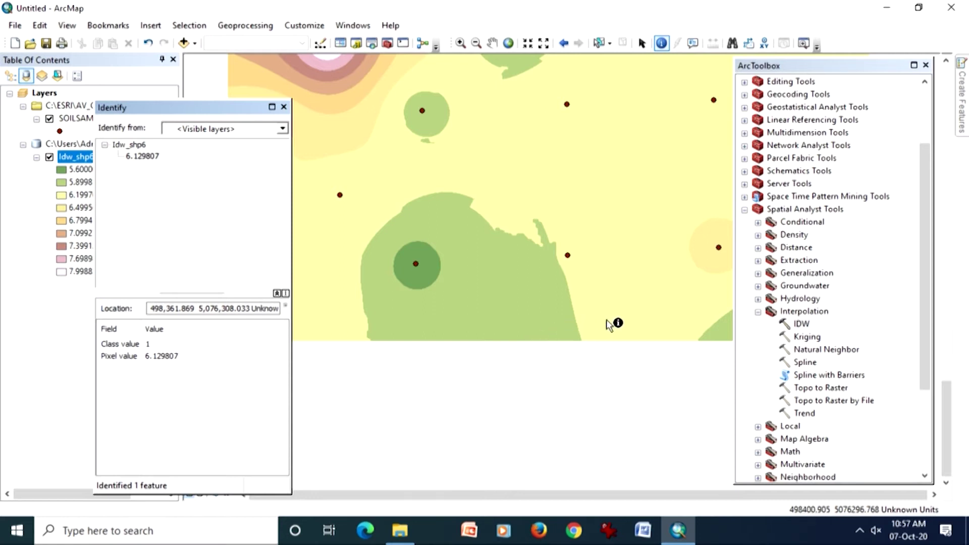
pyautogui.click(649, 328)
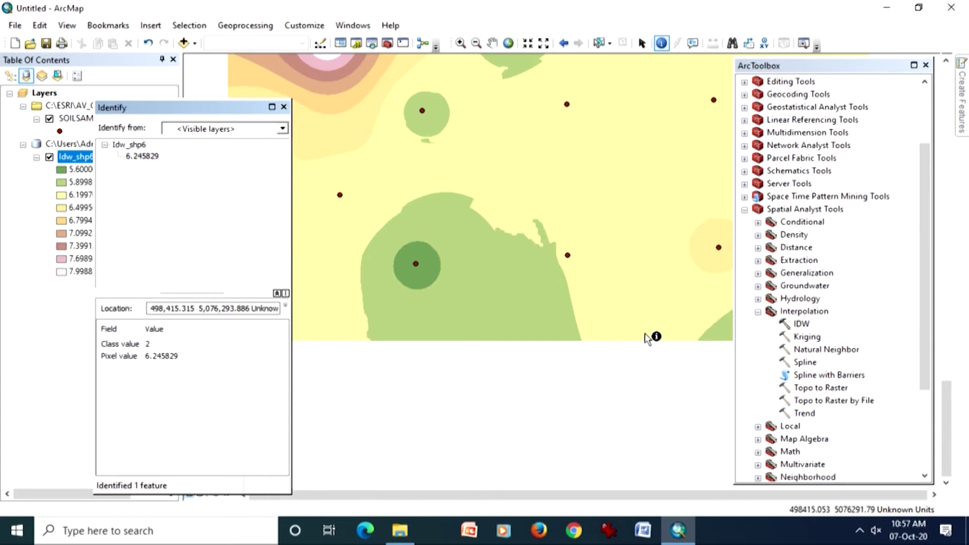
pyautogui.click(720, 250)
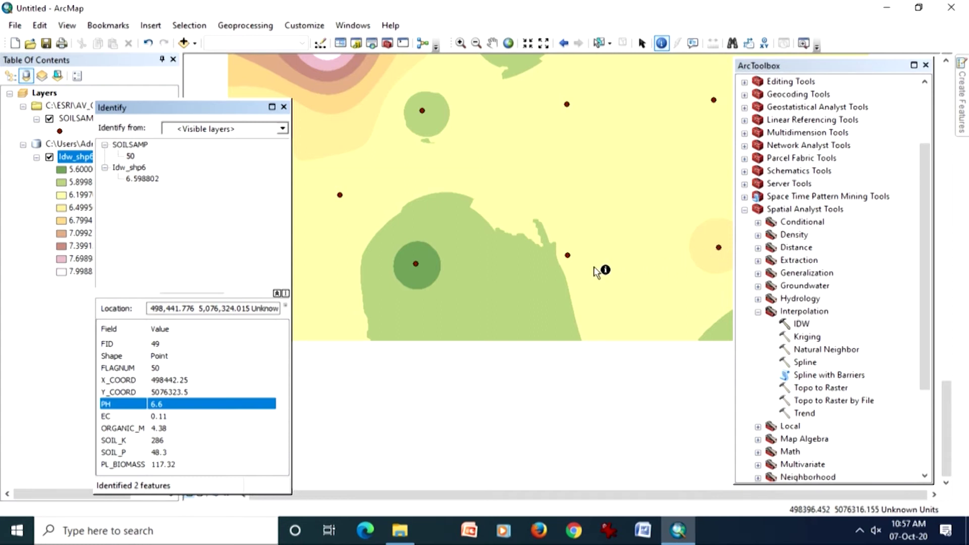
pyautogui.click(569, 256)
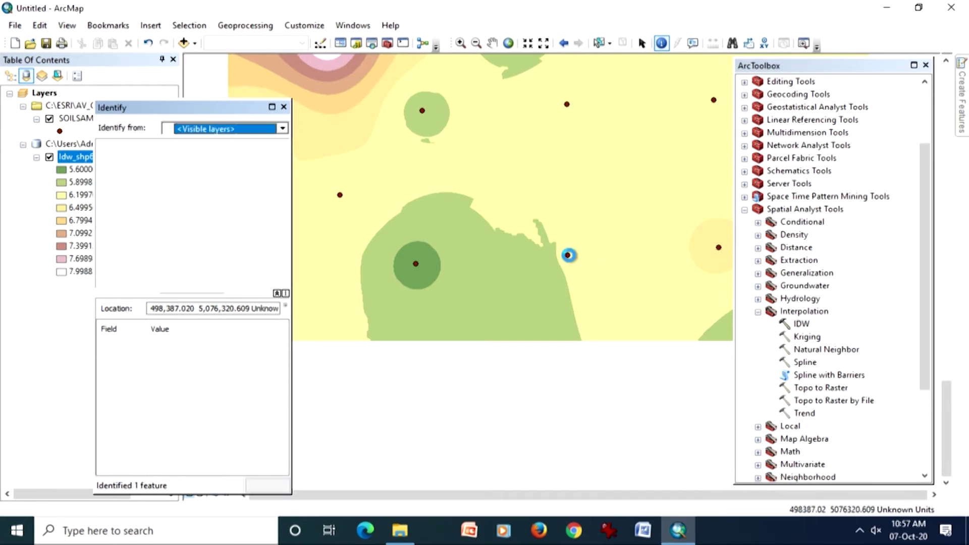
pyautogui.click(643, 334)
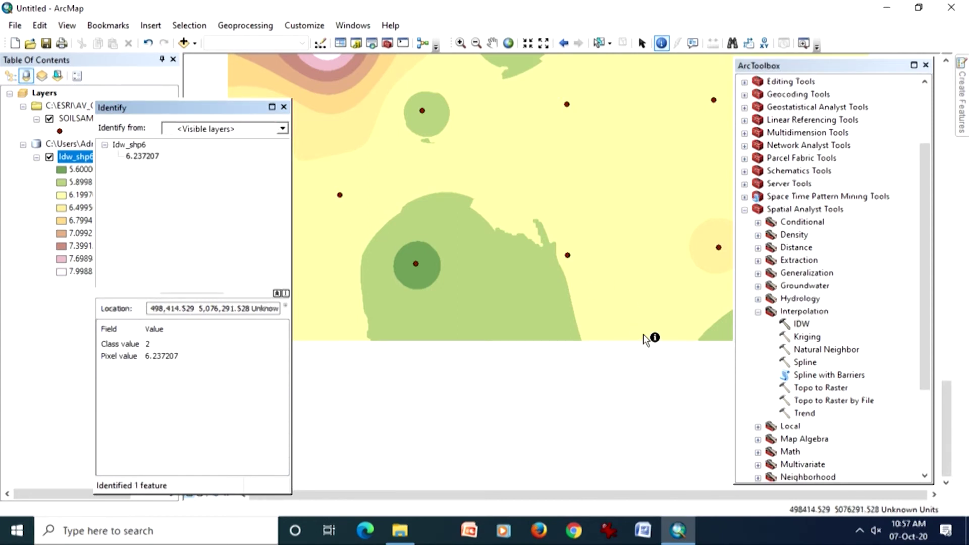
pyautogui.click(283, 107)
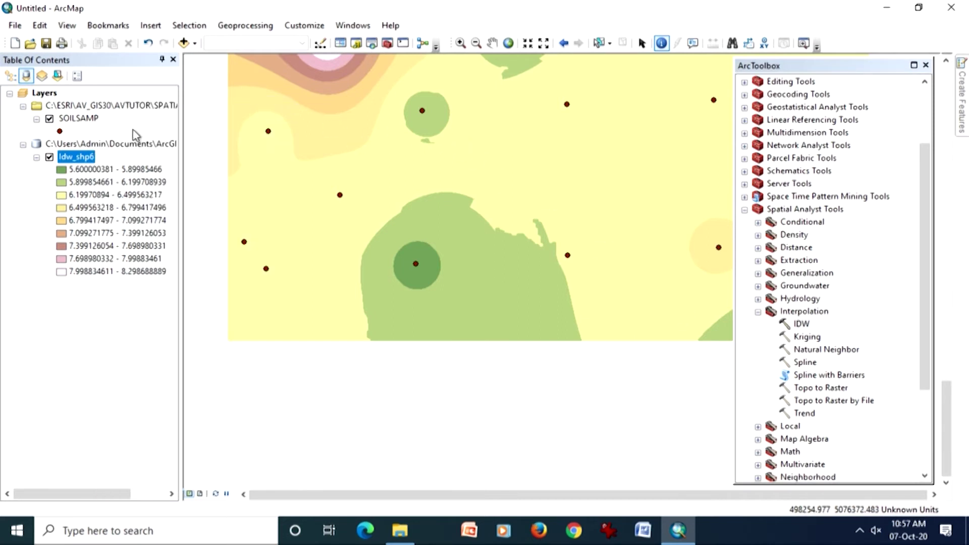
# Return to the full extent of the Idw_shp6 layer and hide the raster so only the sample points show
pyautogui.rightClick(91, 158)
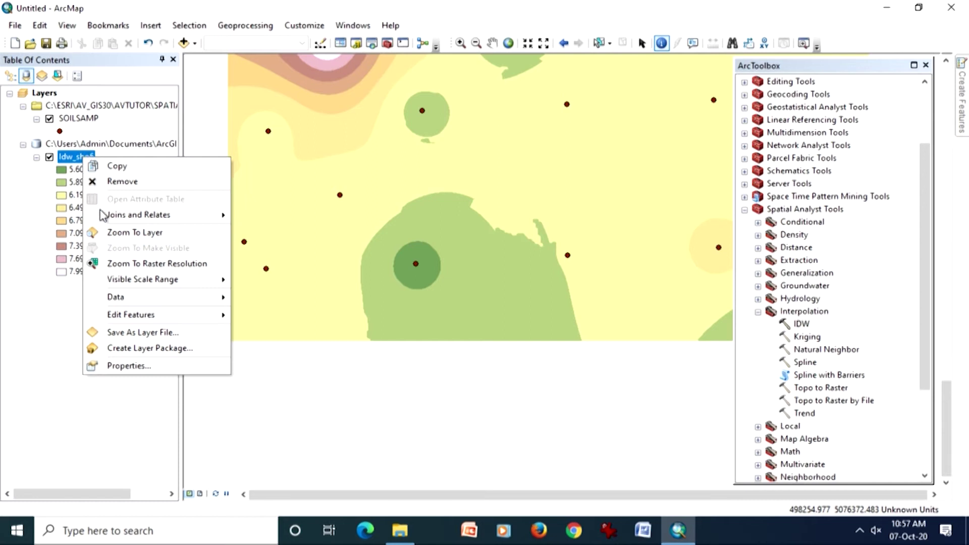
pyautogui.click(111, 232)
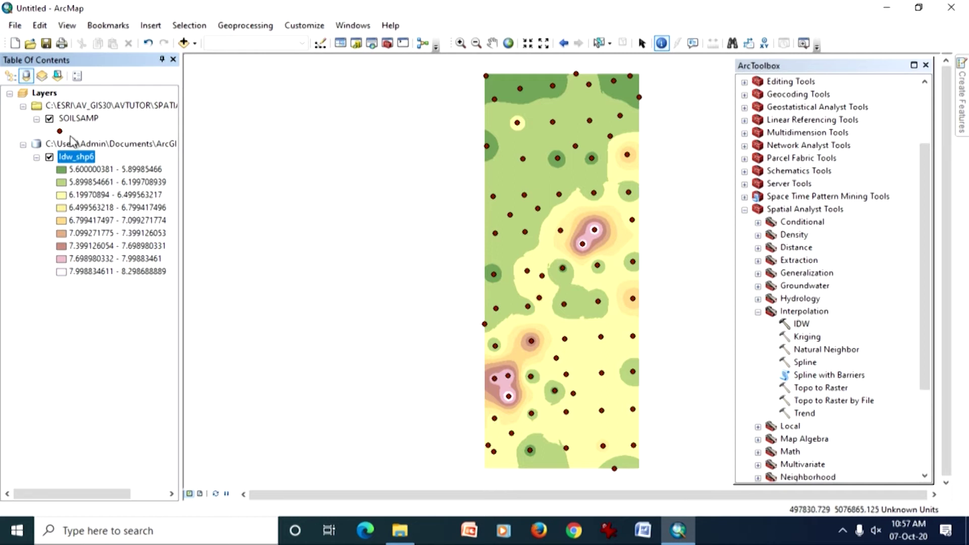
pyautogui.click(48, 157)
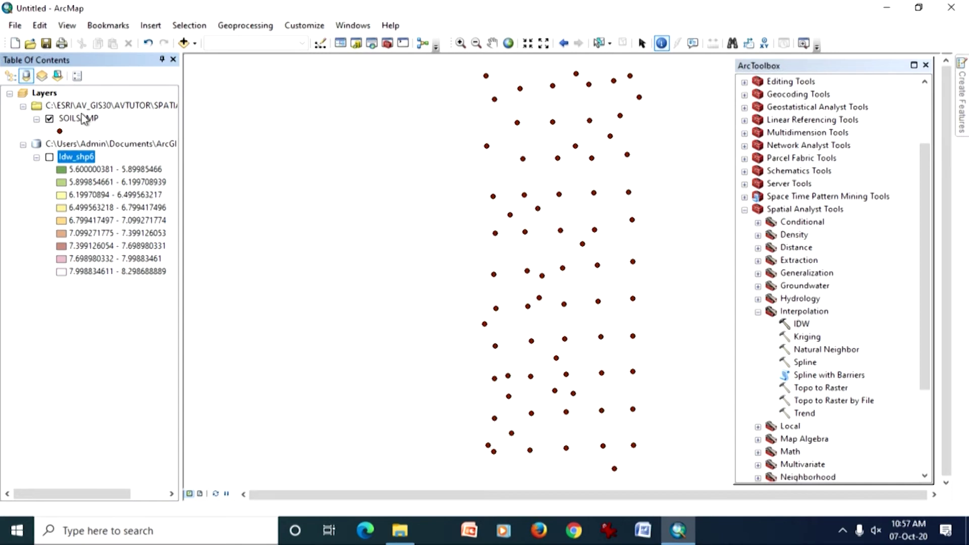
# Set up a Kriging interpolation with SOILSAMP as the input point features and PH as the Z value field
pyautogui.click(80, 118)
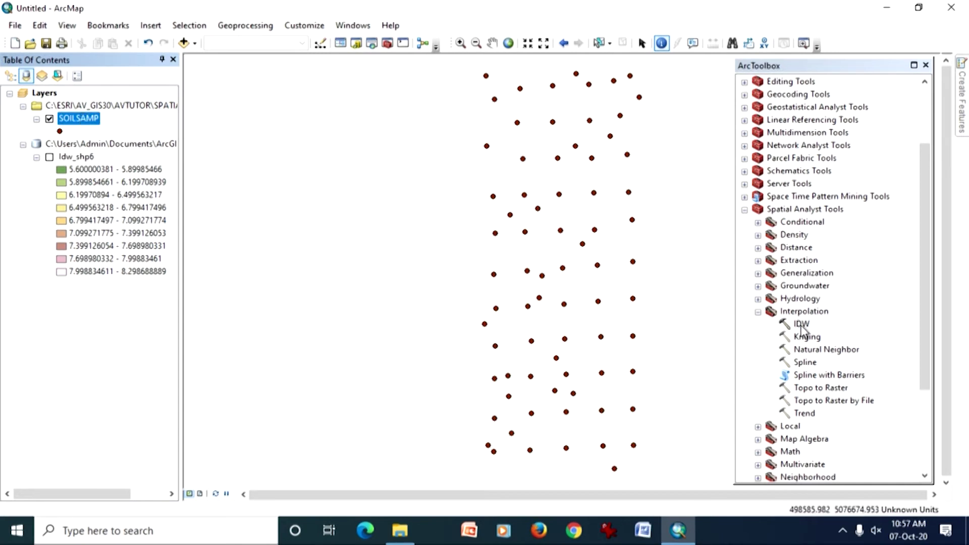
pyautogui.doubleClick(810, 339)
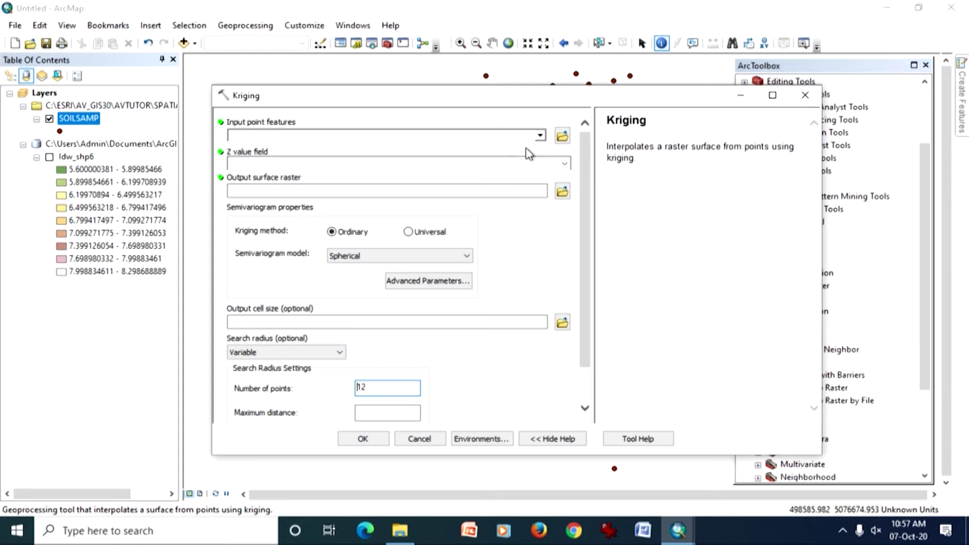
pyautogui.click(540, 136)
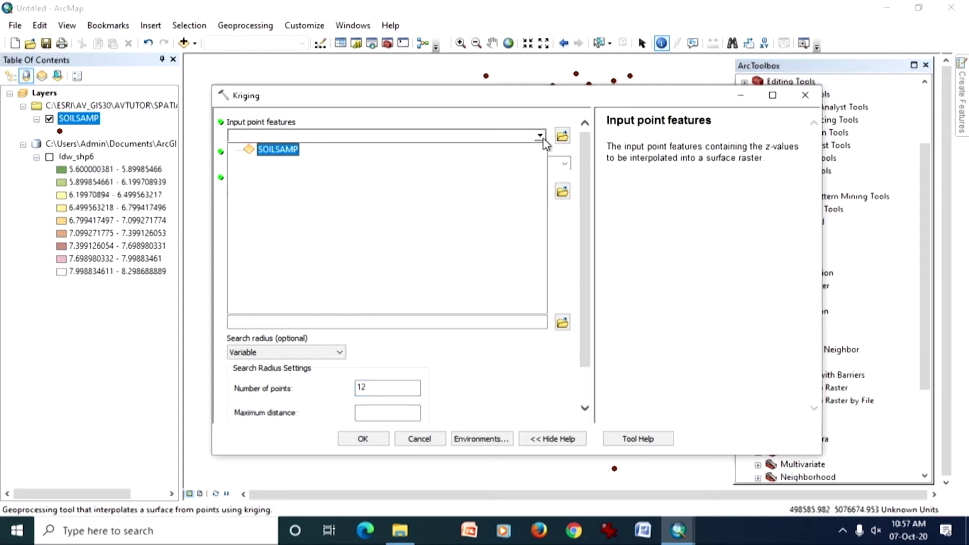
pyautogui.click(292, 150)
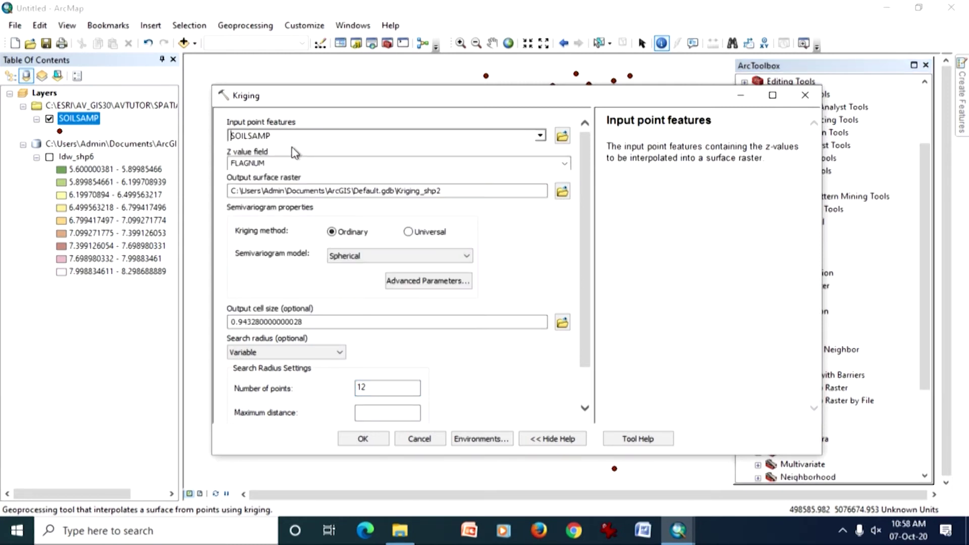
pyautogui.click(565, 163)
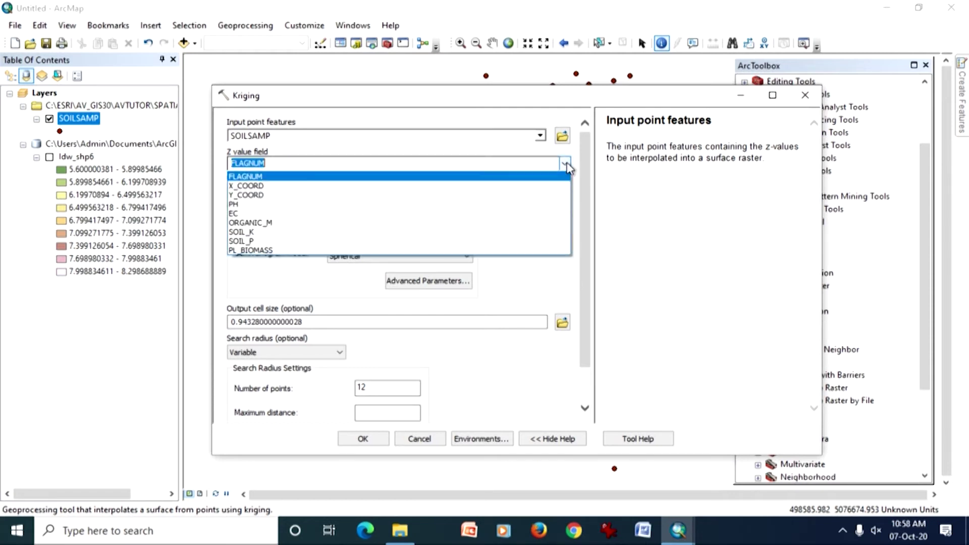
pyautogui.click(311, 204)
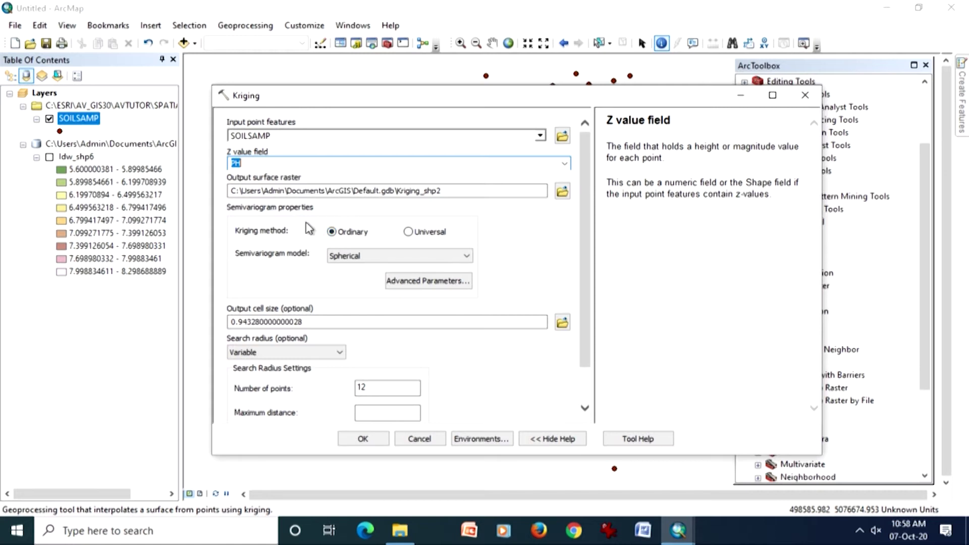
# Use the Ordinary method with the Spherical semivariogram model, keep the default cell size and search radius, and run the Kriging
pyautogui.click(413, 233)
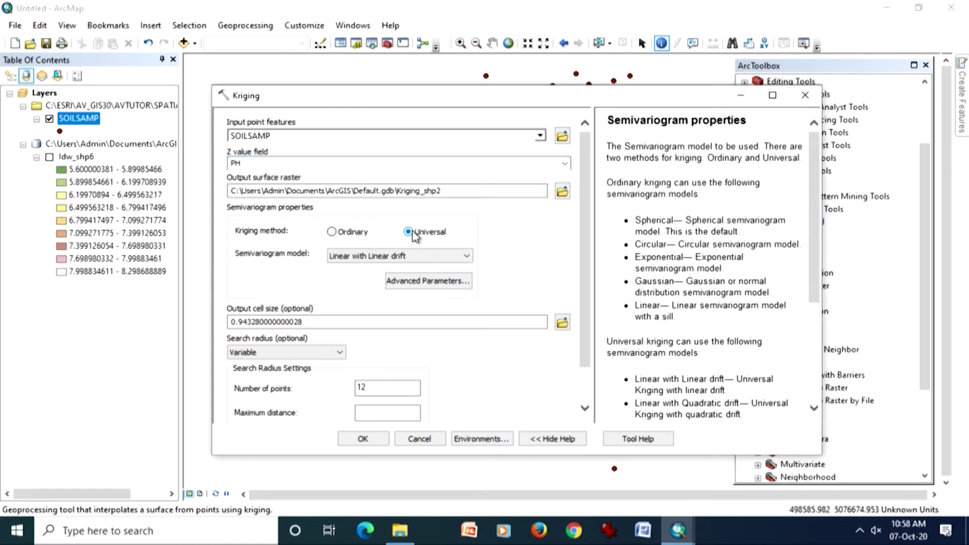
pyautogui.click(338, 234)
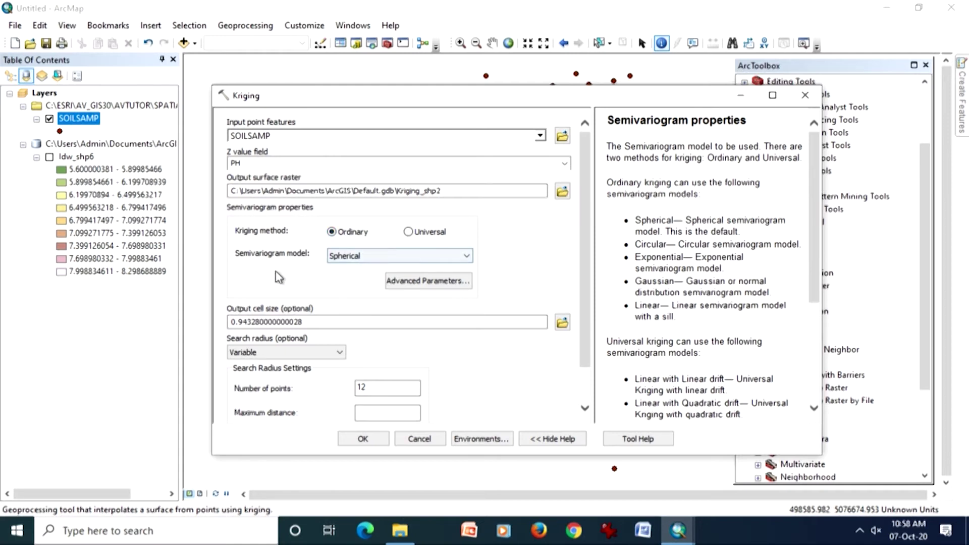
pyautogui.click(370, 259)
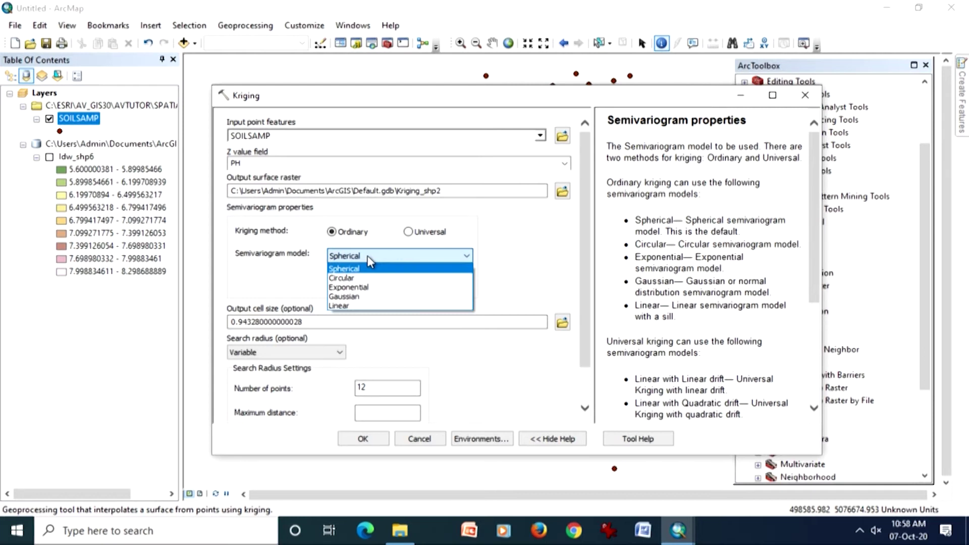
pyautogui.click(343, 269)
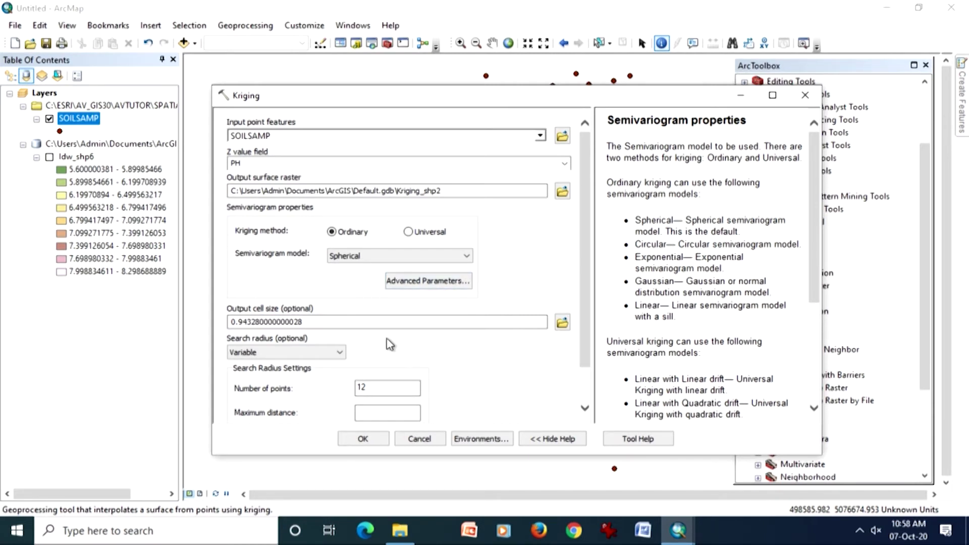
pyautogui.click(361, 325)
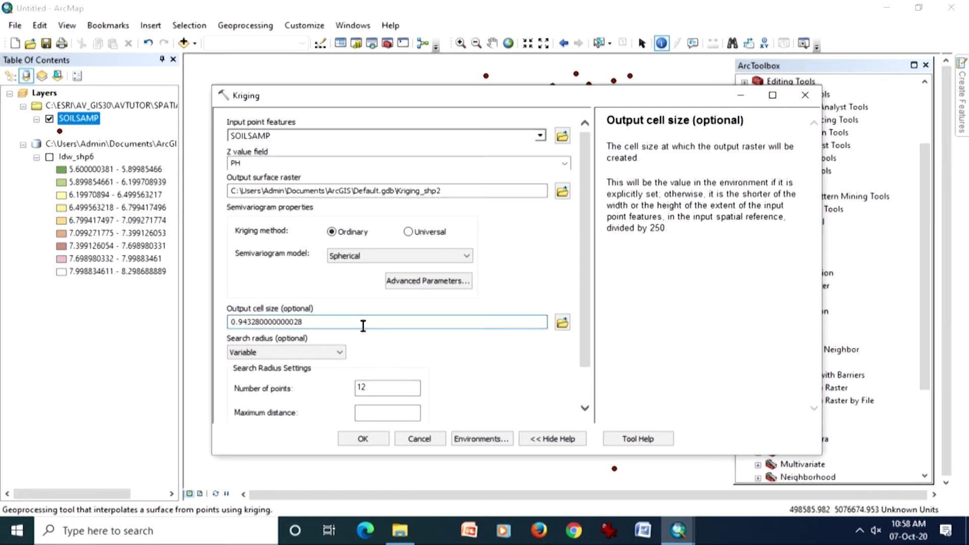
pyautogui.scroll(-2, 364, 328)
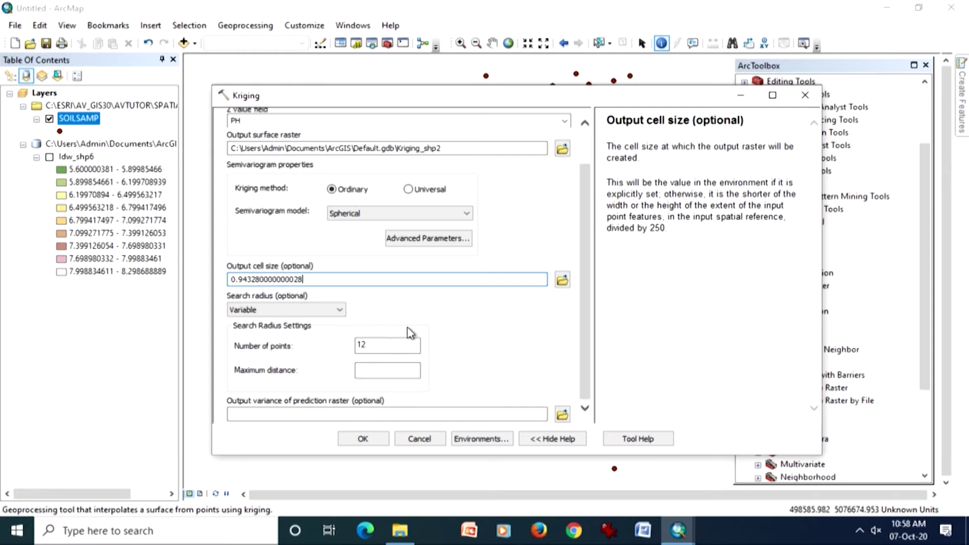
pyautogui.click(355, 413)
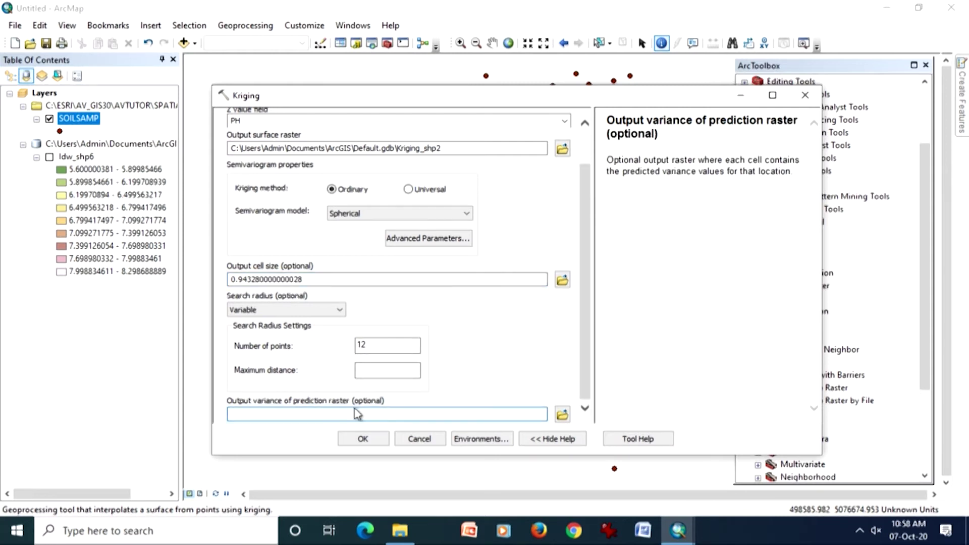
pyautogui.scroll(2, 467, 367)
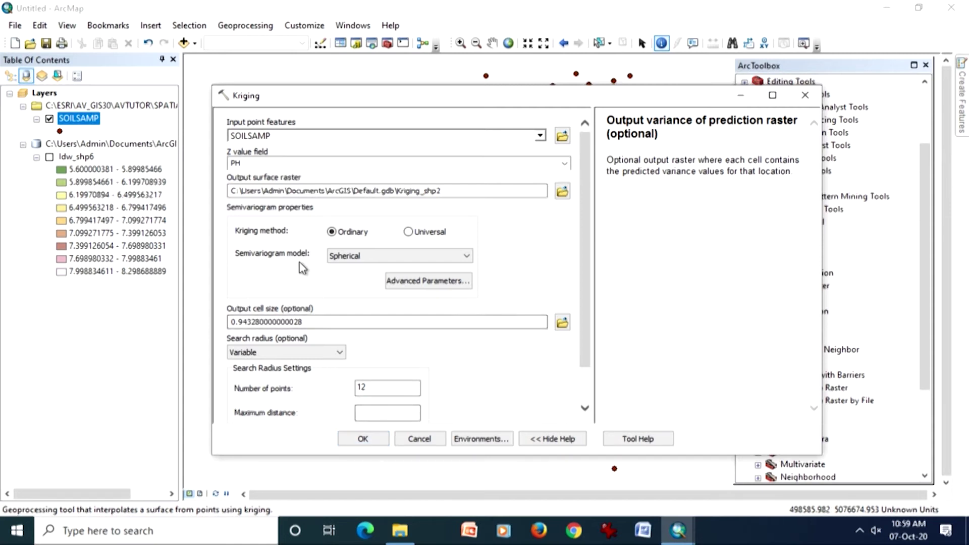
pyautogui.click(363, 439)
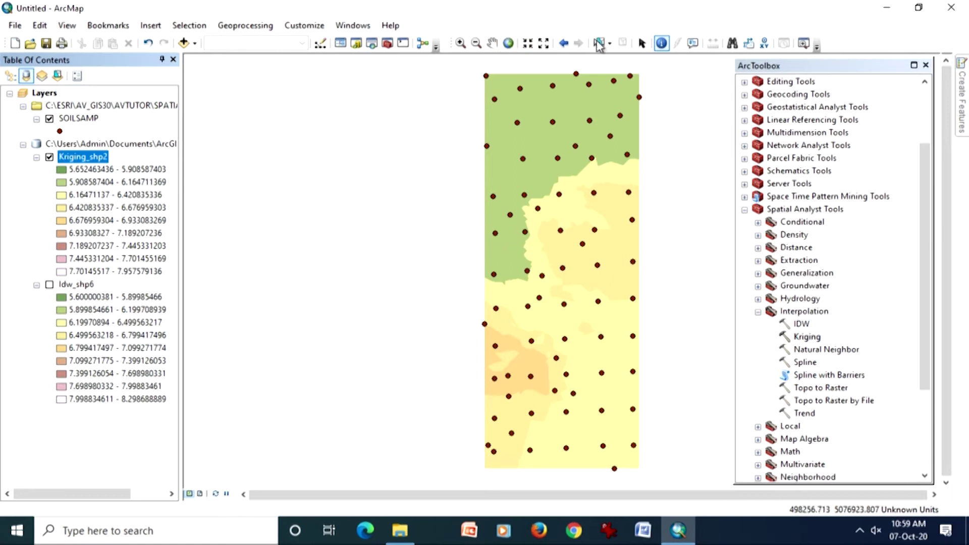
# Identify the sample point just east of the green zone's southern end and the Kriging raster southwest of it, and close the results each time
pyautogui.click(460, 43)
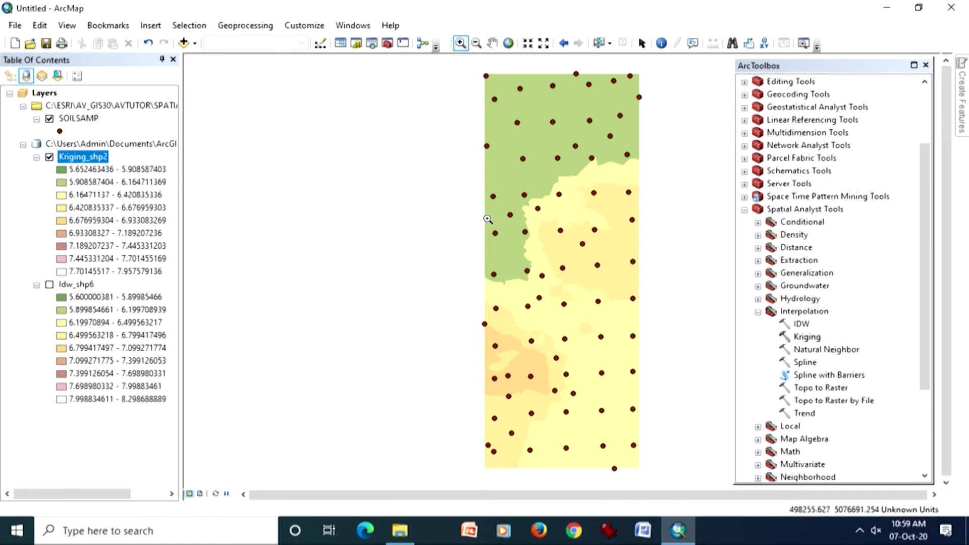
pyautogui.moveTo(511, 264); pyautogui.dragTo(565, 315)
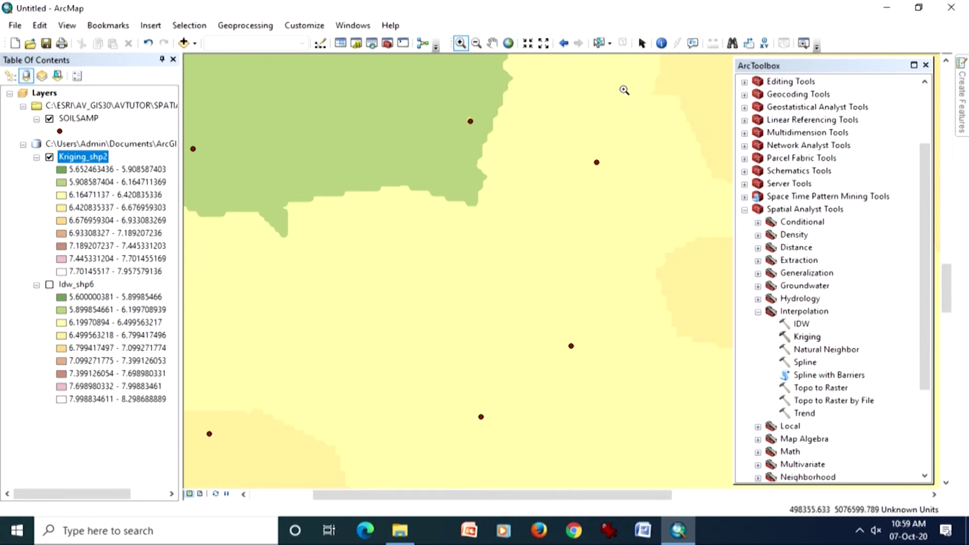
pyautogui.click(662, 43)
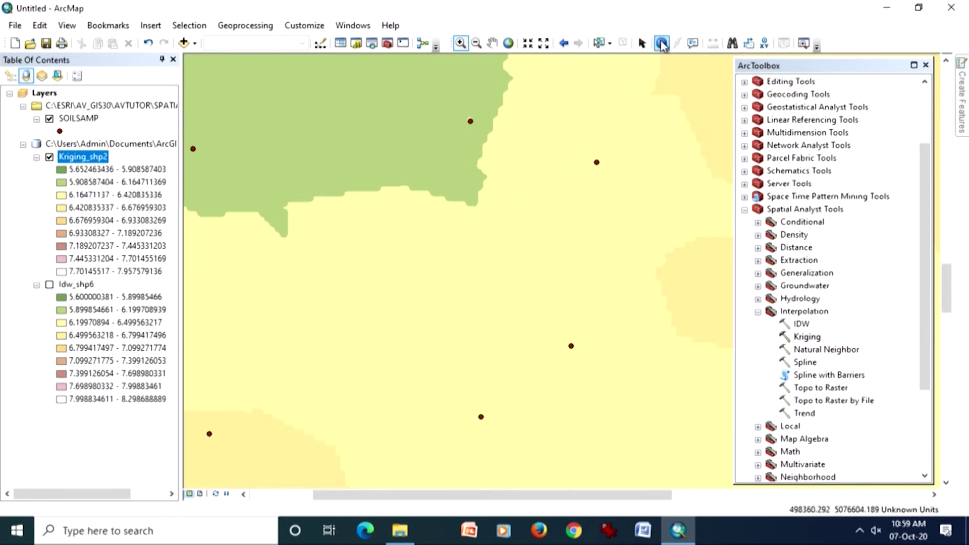
pyautogui.click(597, 163)
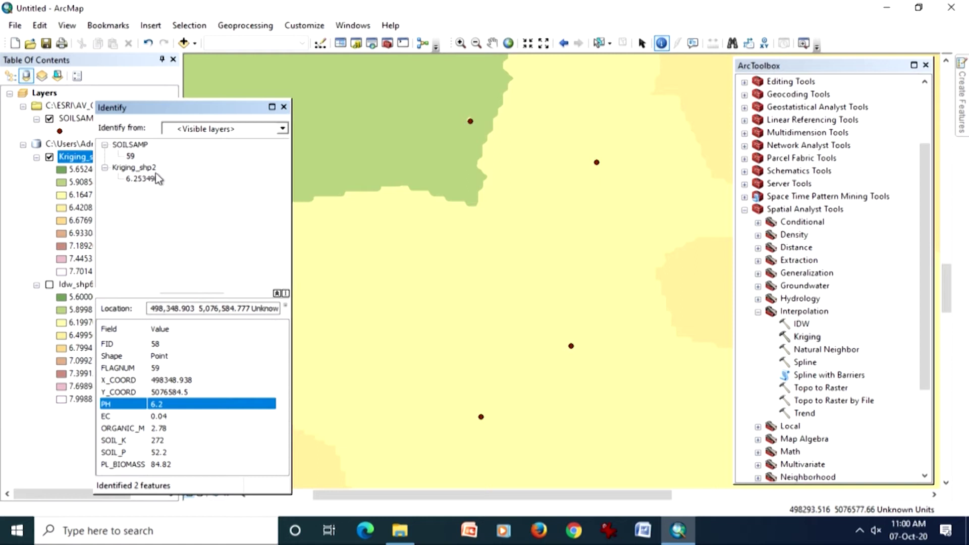
pyautogui.click(284, 107)
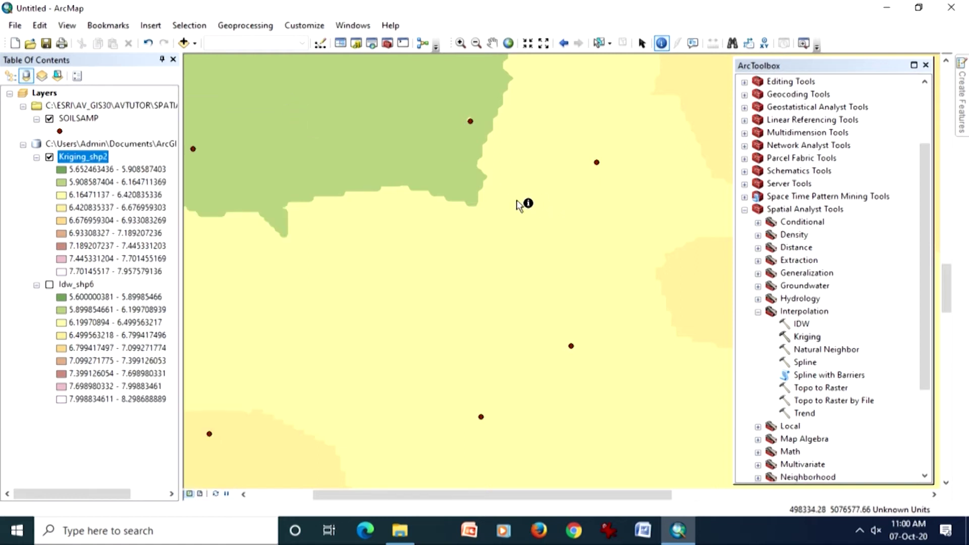
pyautogui.click(518, 204)
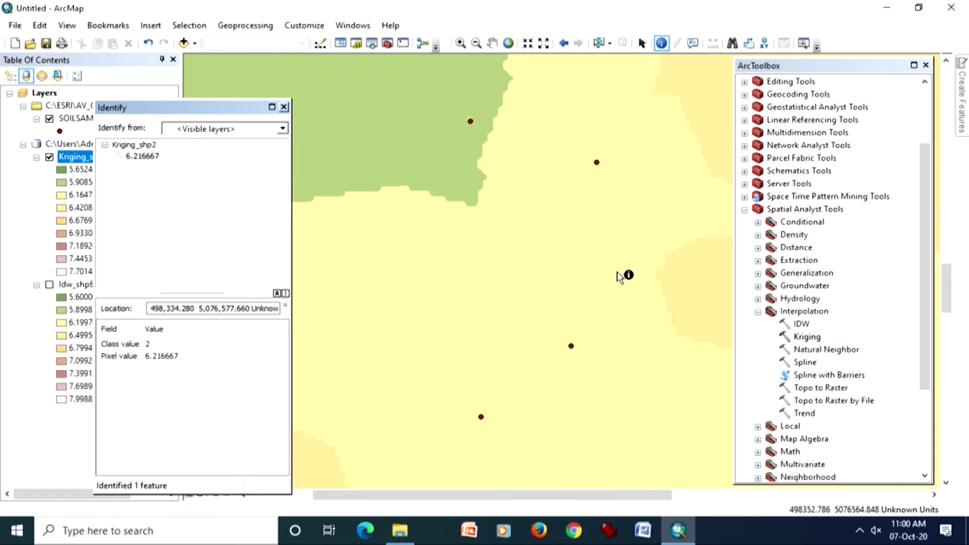
pyautogui.click(284, 107)
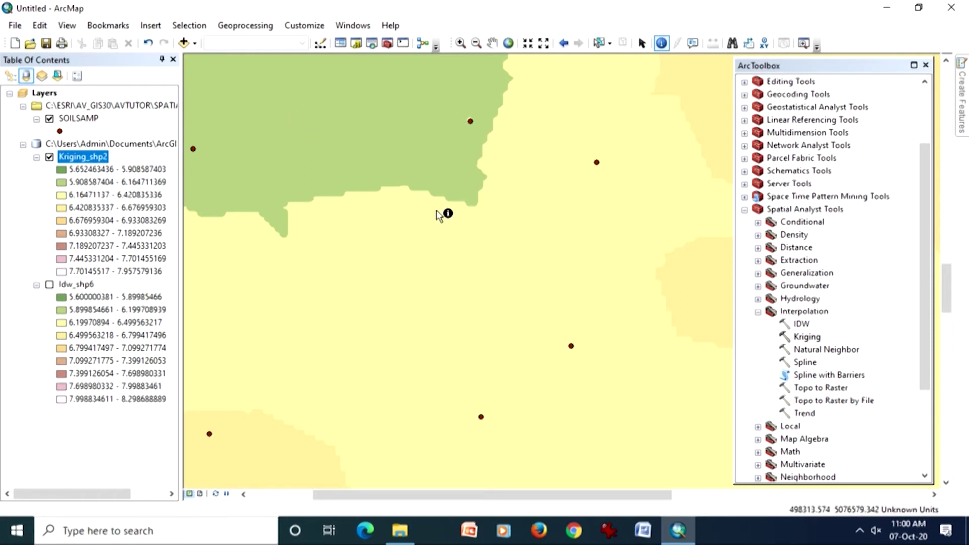
# Set up a second Kriging of the SOILSAMP points with PH as the Z value field, keeping the default output Kriging_shp3
pyautogui.doubleClick(815, 342)
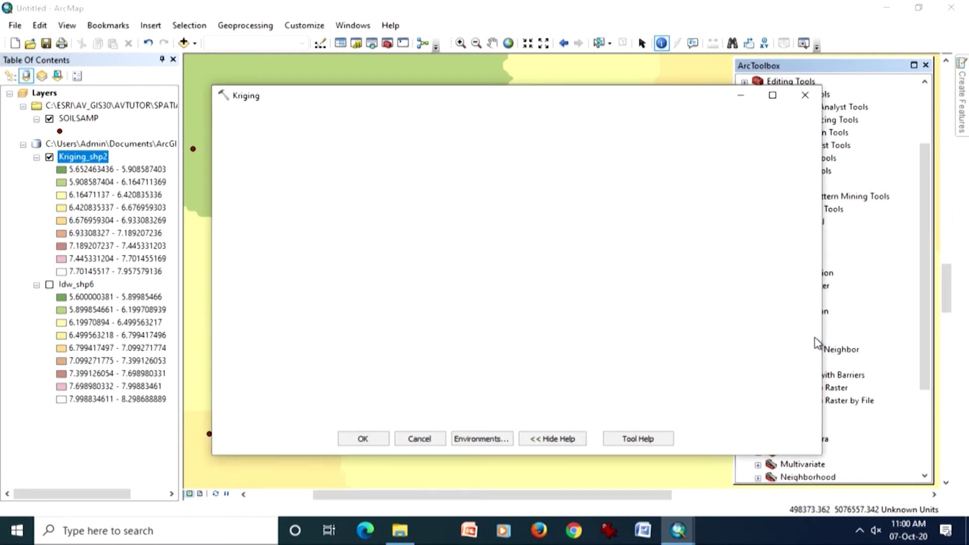
pyautogui.click(540, 135)
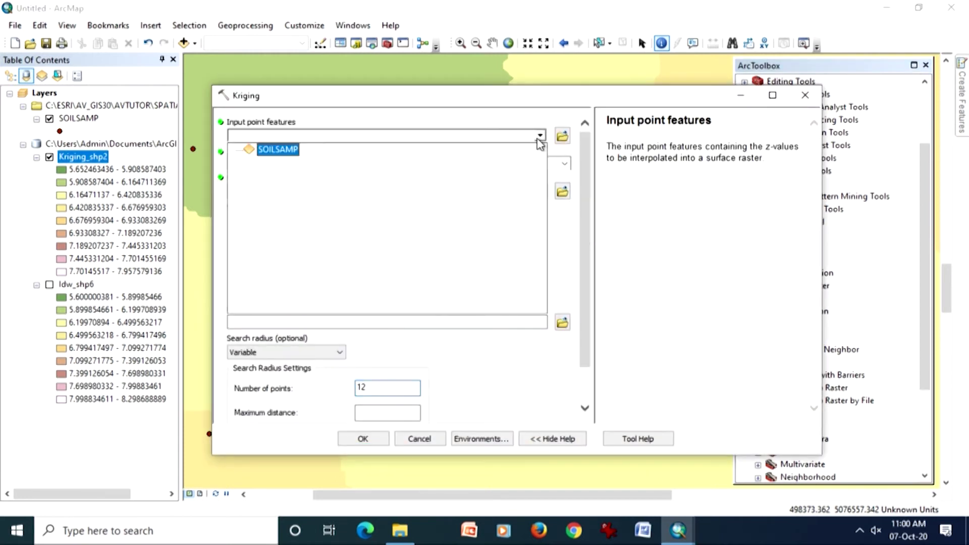
pyautogui.click(293, 150)
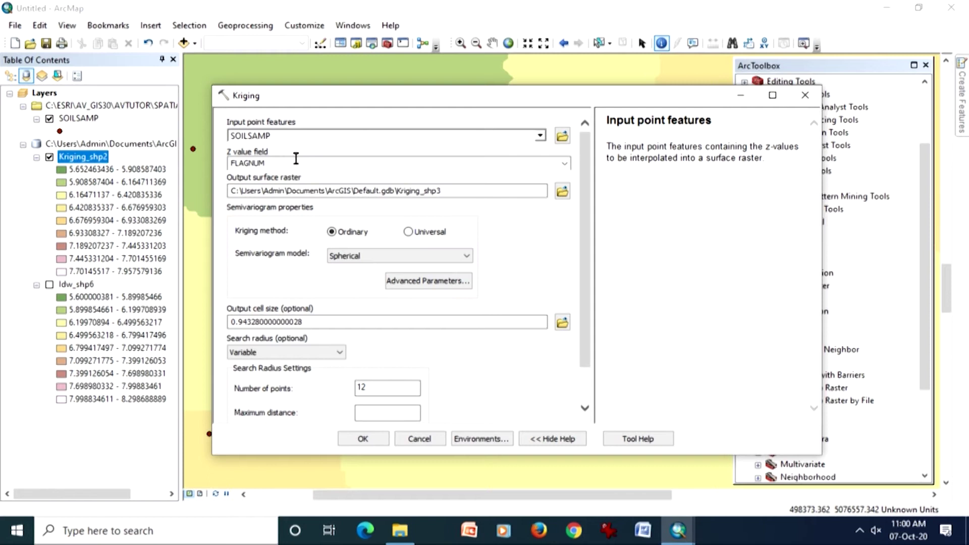
pyautogui.click(564, 163)
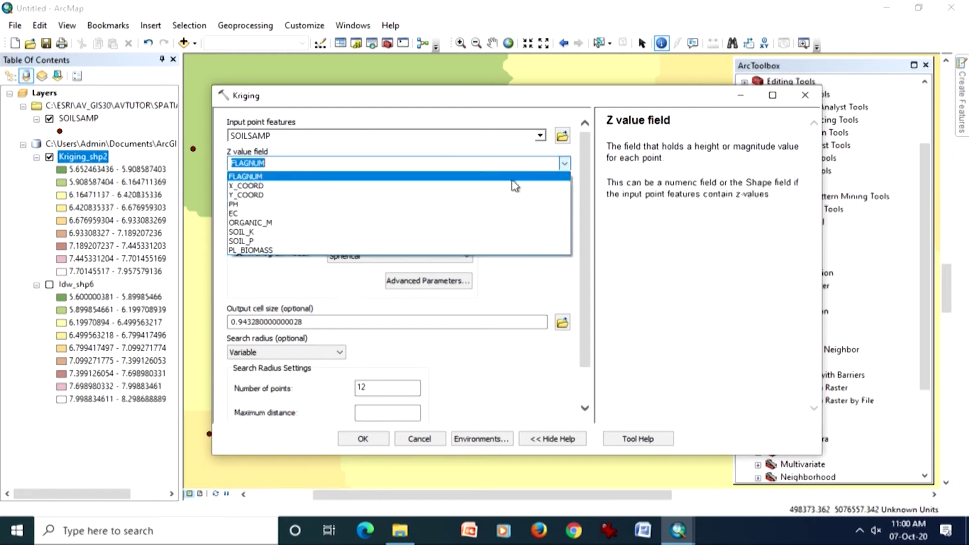
pyautogui.click(430, 205)
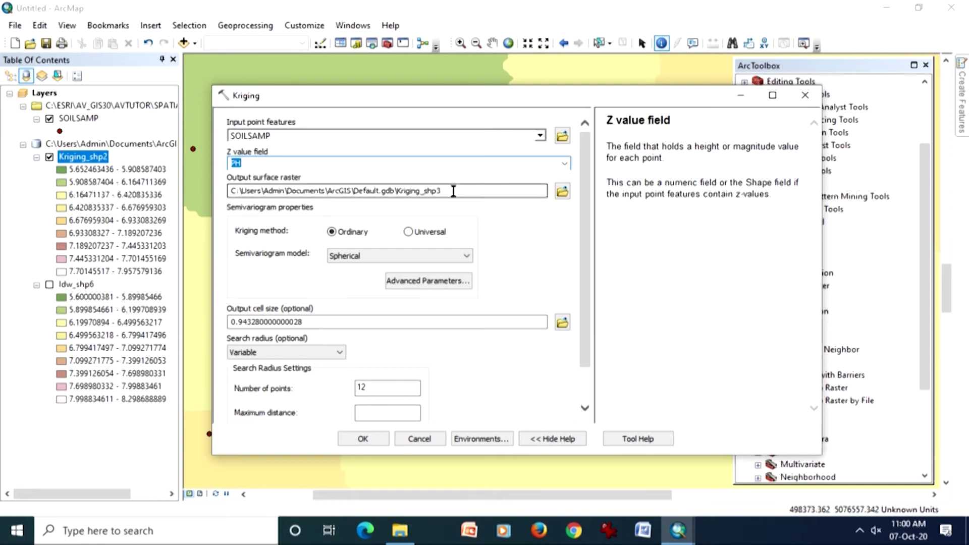
# Choose the Universal method with the Linear with Quadratic drift semivariogram model and run the second Kriging
pyautogui.click(413, 232)
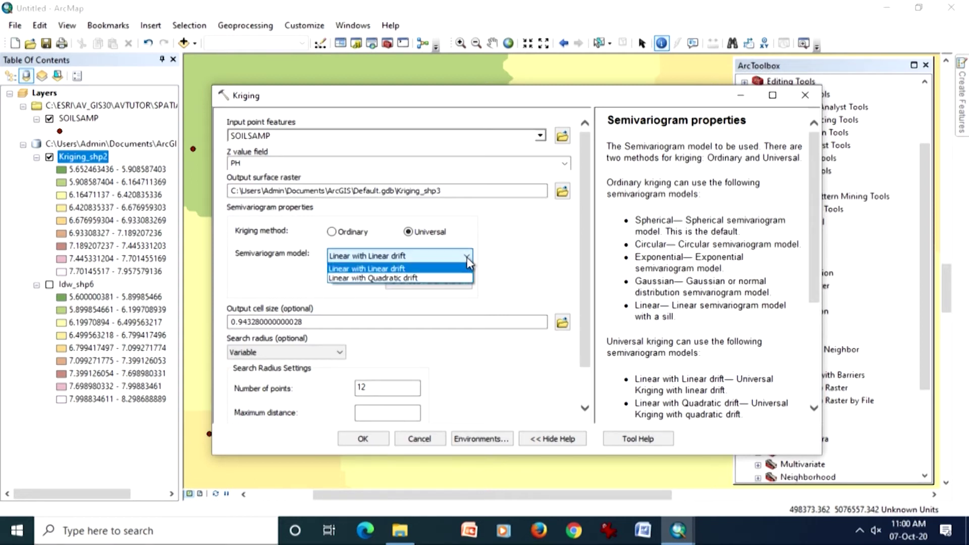
pyautogui.click(420, 279)
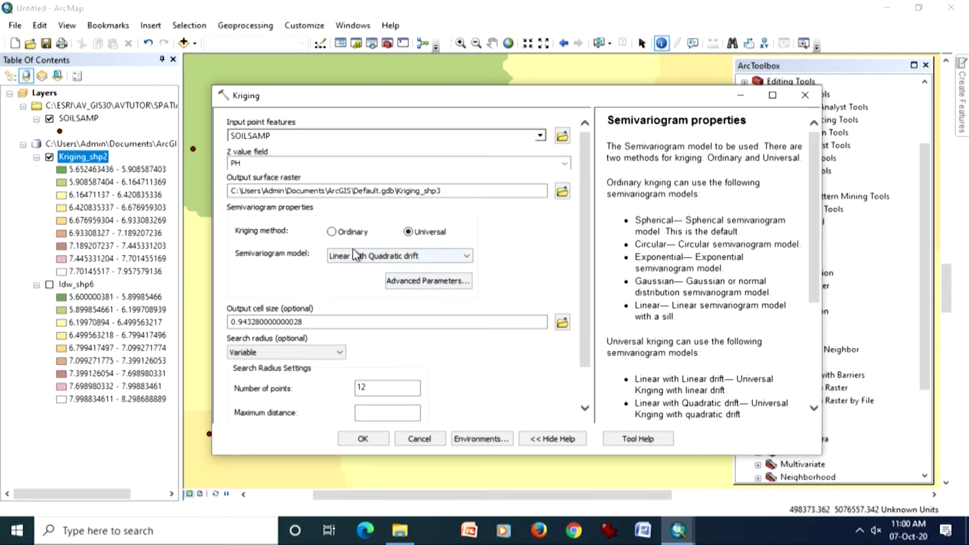
pyautogui.scroll(-1, 498, 371)
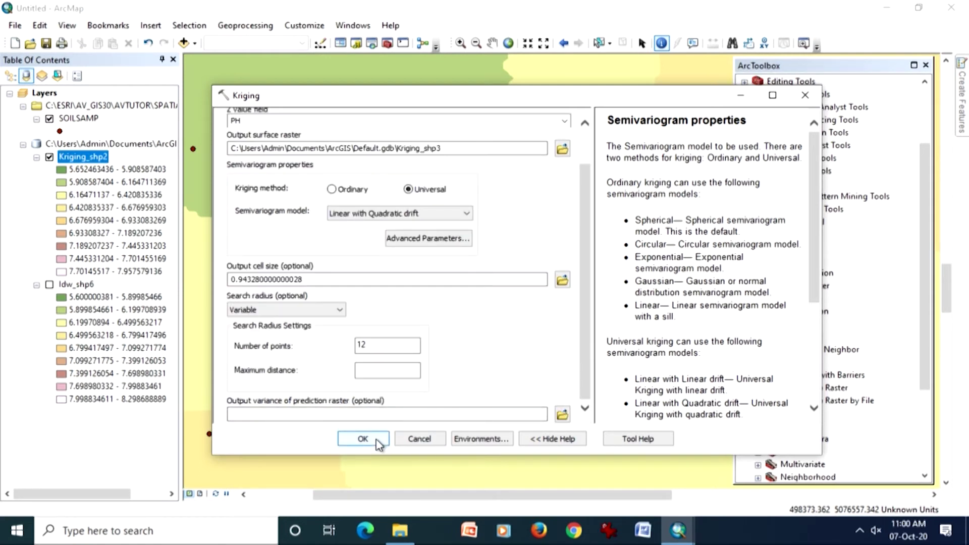
pyautogui.click(364, 439)
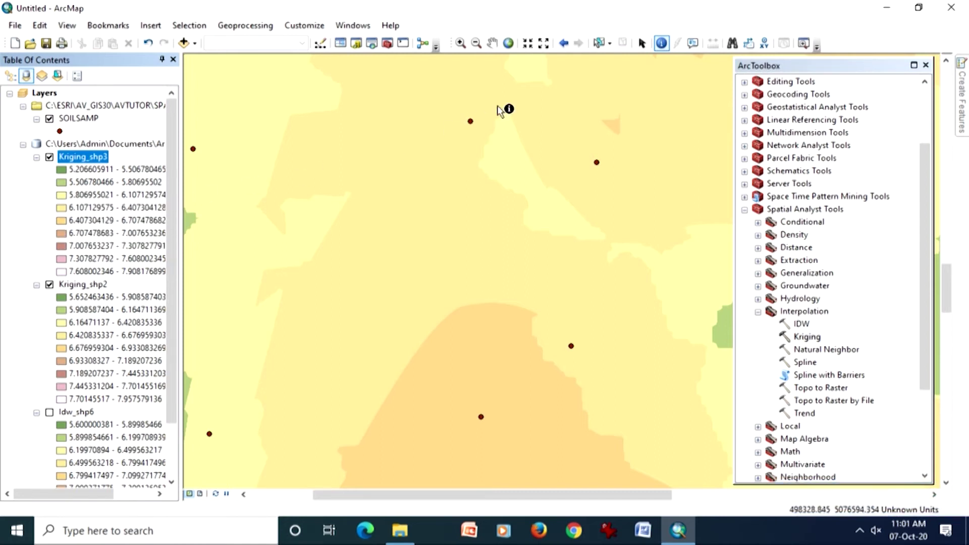
# Identify the same sample point again to compare its PH with both Kriging rasters, and move the results clear of the layer list
pyautogui.click(597, 163)
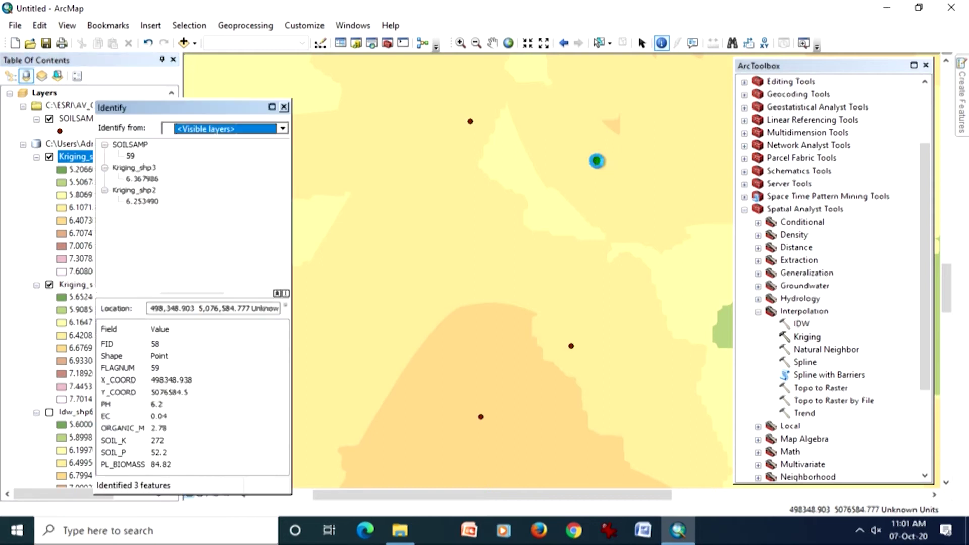
pyautogui.moveTo(170, 112); pyautogui.dragTo(317, 95)
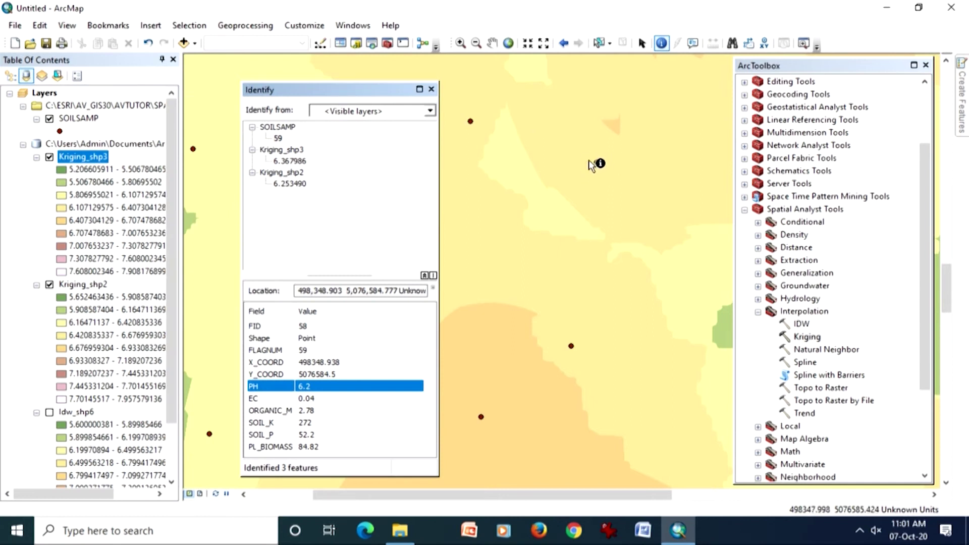